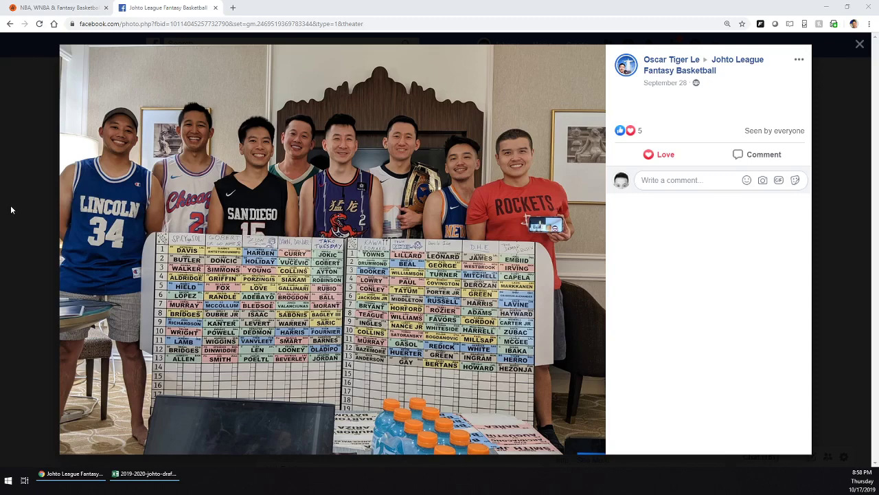
Leave the draft photo and open the fantasy basketball projections page on the Hashtag Basketball site
mouse_move(261, 206)
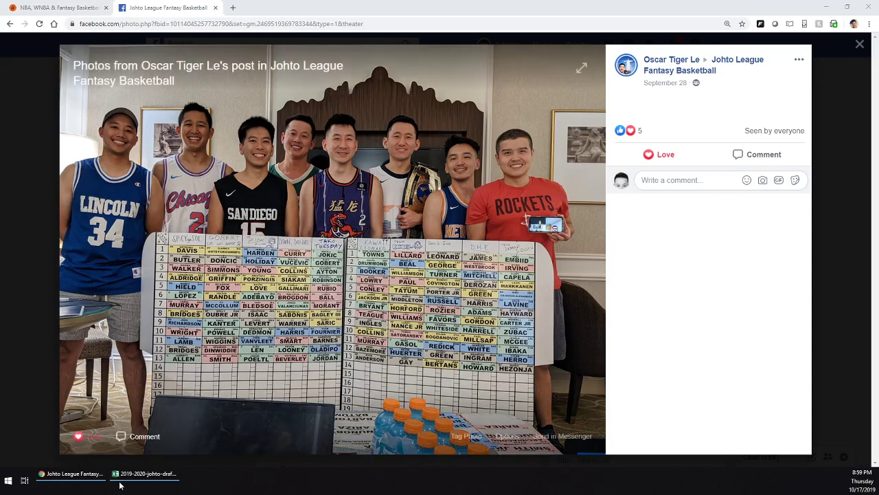
mouse_move(140, 120)
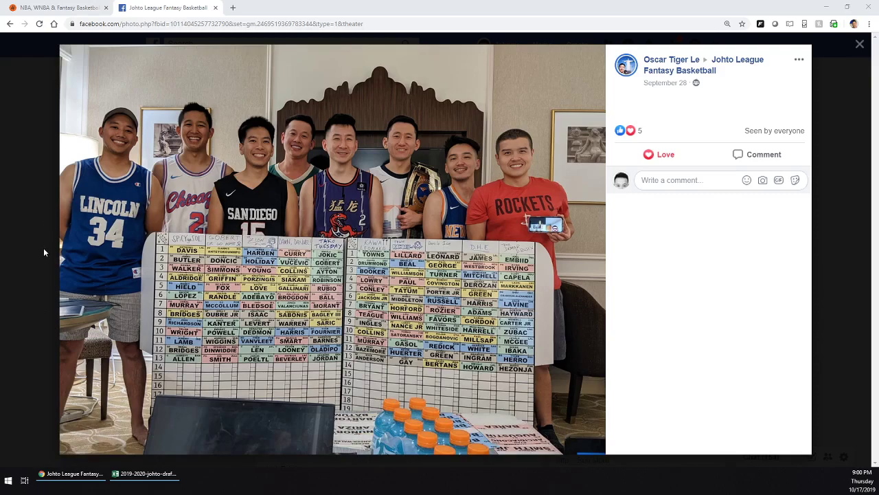
left_click(49, 8)
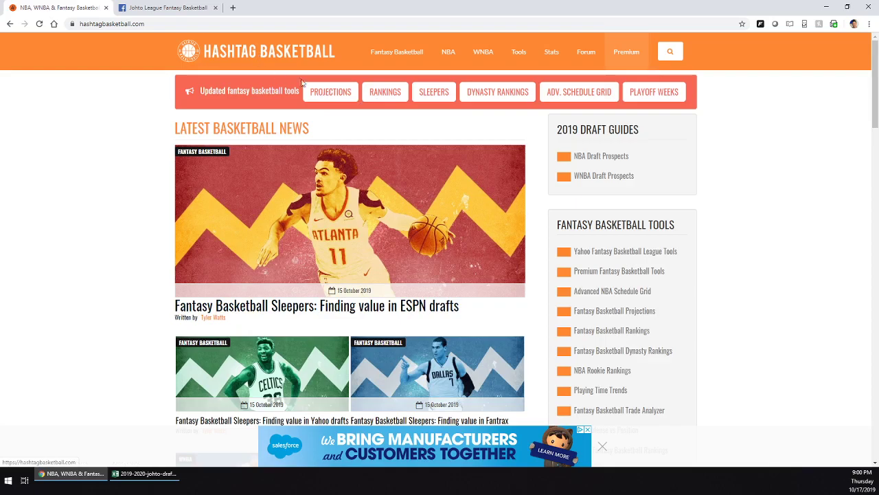
left_click(326, 96)
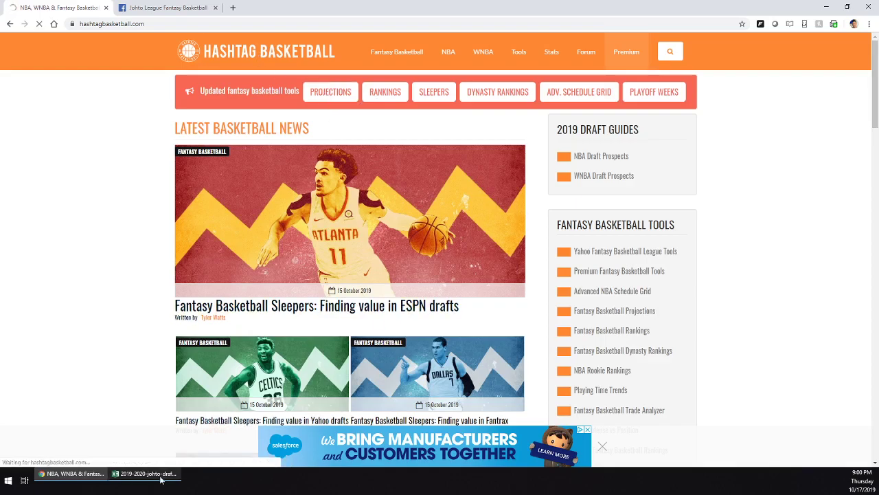
Switch to the 2019-2020-johto-draft workbook in Excel and review the players' per-game stats on the 18-19bbm sheet
left_click(114, 473)
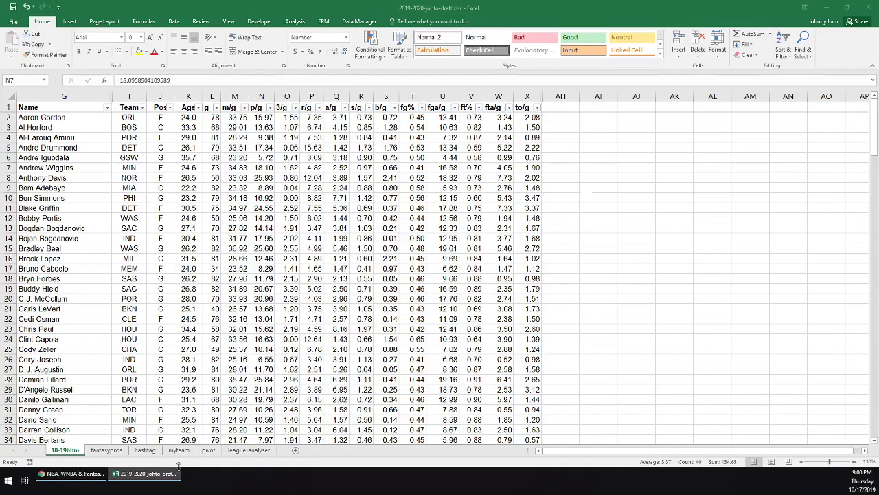
left_click(142, 275)
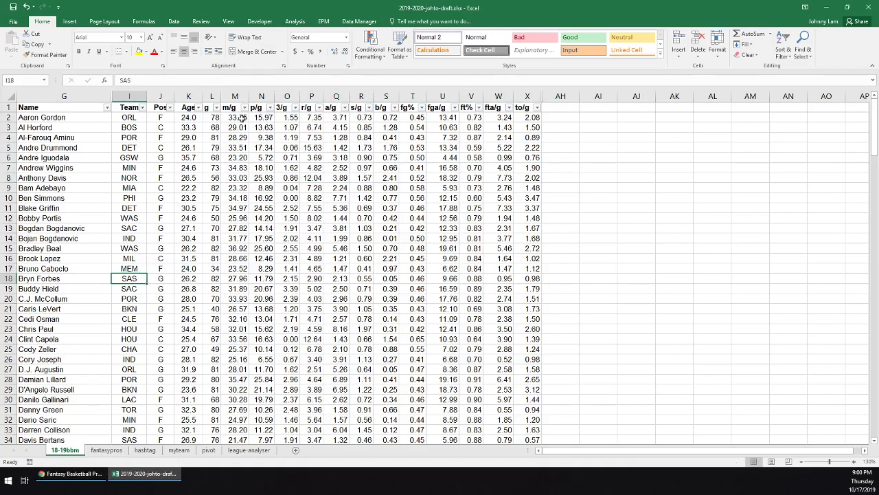
left_click_drag(242, 118, 533, 126)
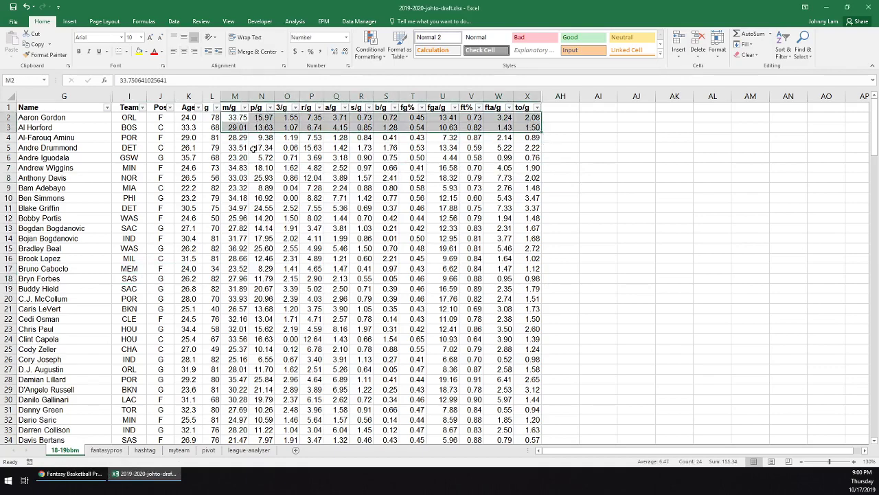
left_click_drag(224, 148, 439, 148)
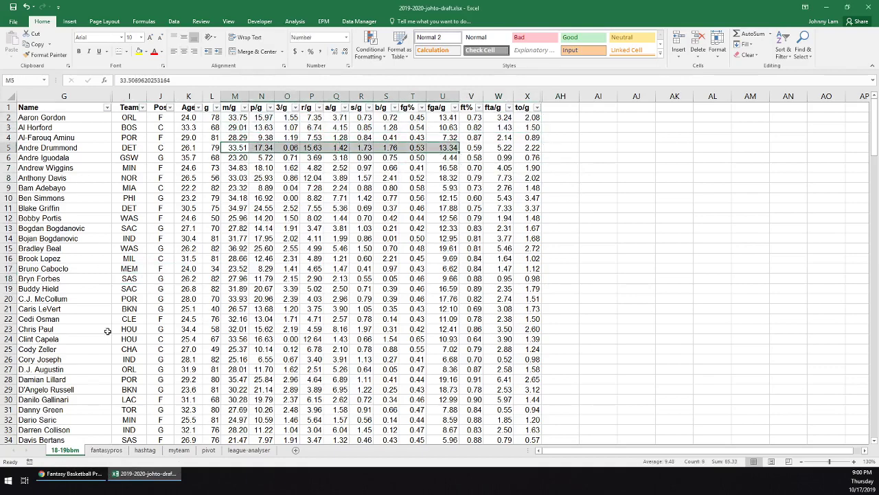
Review the fantasypros sheet's rankings, going over the best, worst, average, standard deviation and ADP columns
left_click(107, 450)
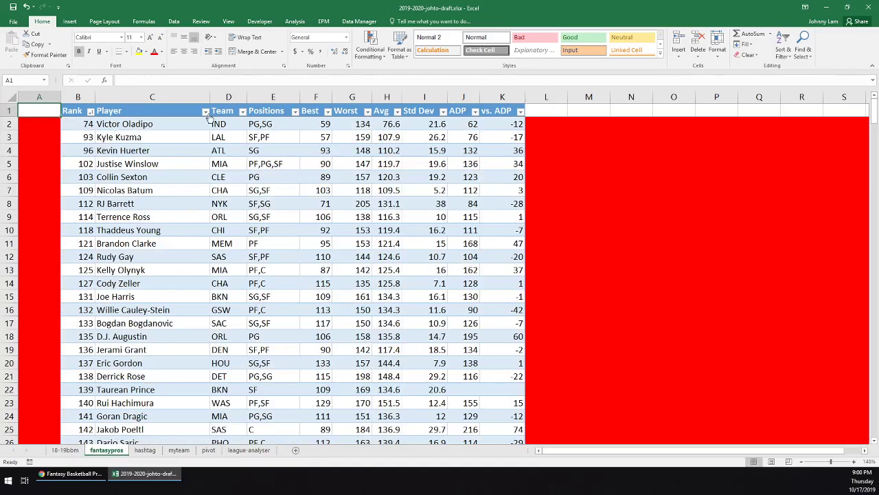
left_click_drag(328, 125, 366, 126)
left_click(378, 125)
left_click(426, 122)
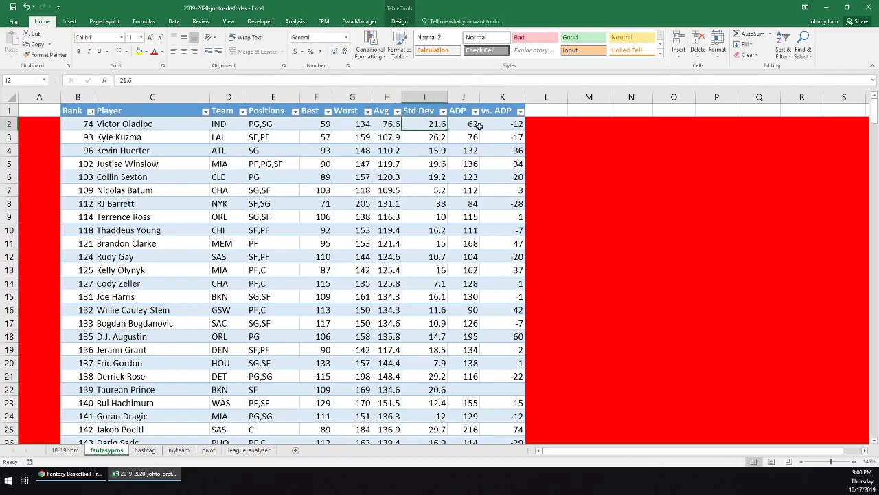
left_click_drag(467, 124, 504, 208)
left_click(460, 254)
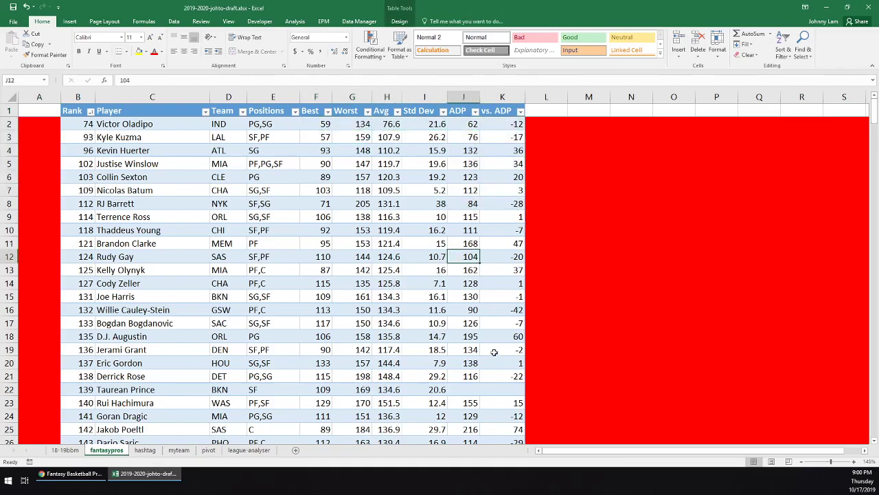
scroll(500, 266, "down", 2)
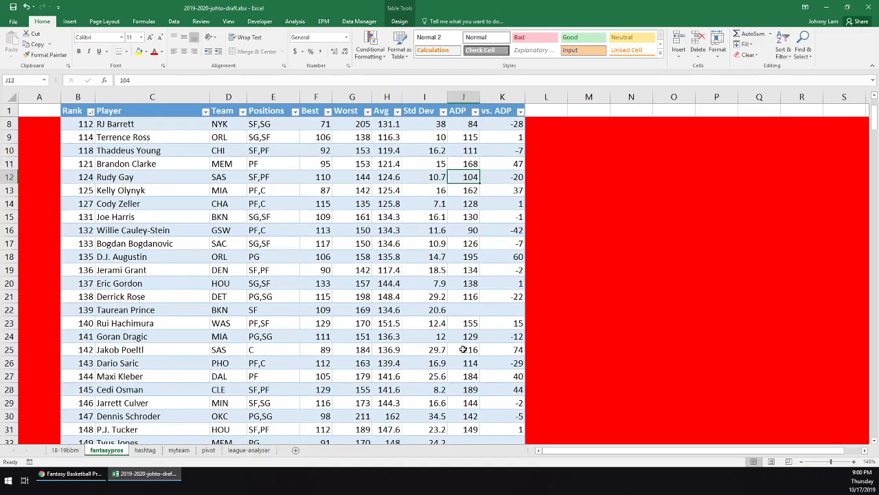
scroll(463, 349, "up", 2)
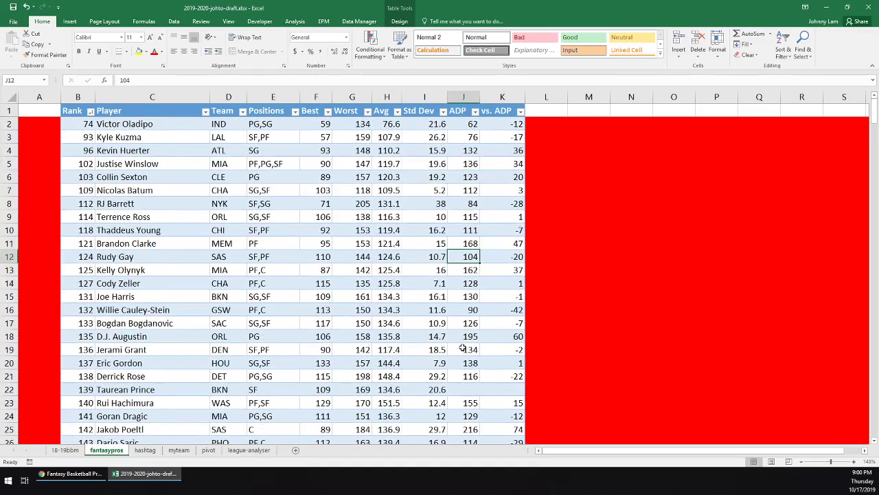
Examine the hashtag sheet's player projections, including the position column and the separate FGM and FGA columns
left_click(145, 450)
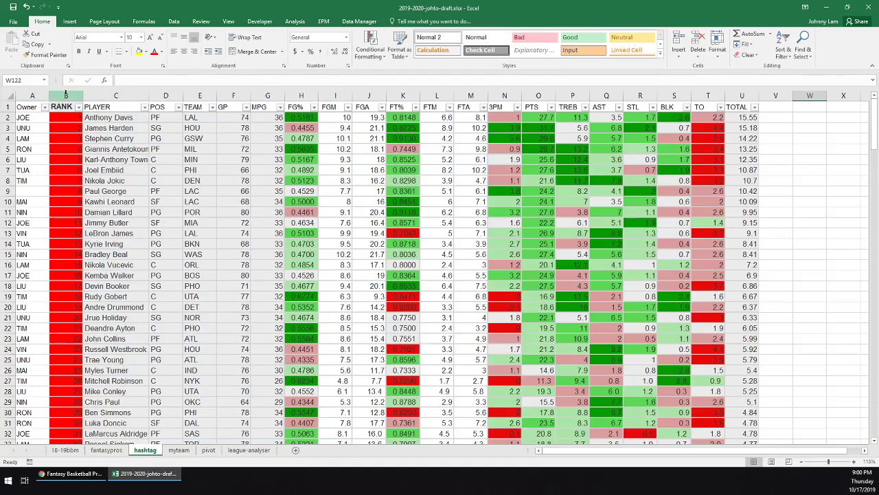
left_click_drag(107, 119, 520, 225)
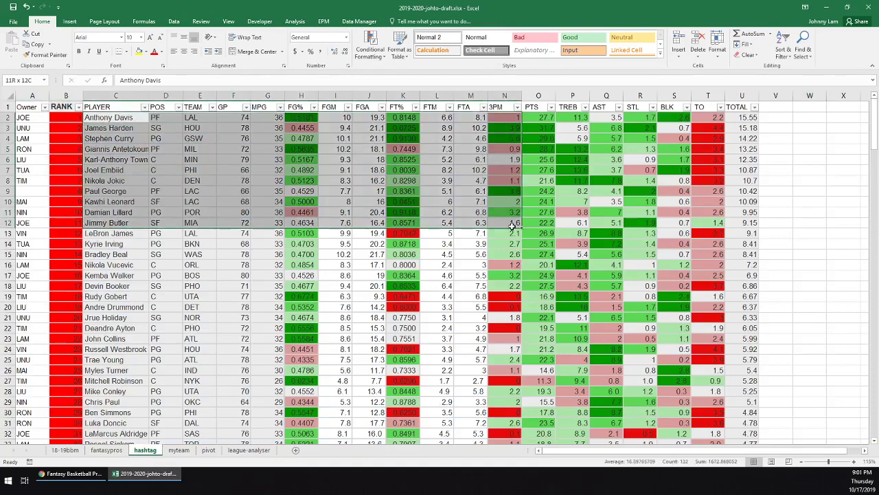
scroll(337, 328, "down", 3)
left_click(165, 95)
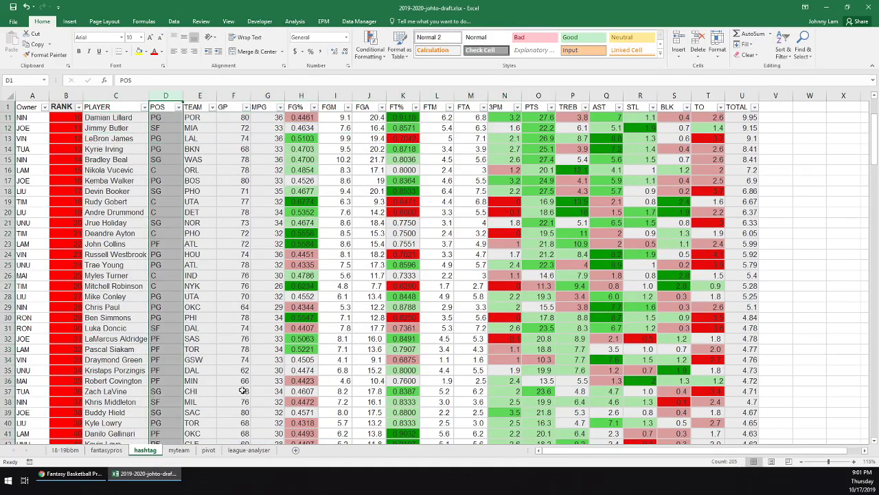
left_click(138, 299)
scroll(134, 296, "up", 3)
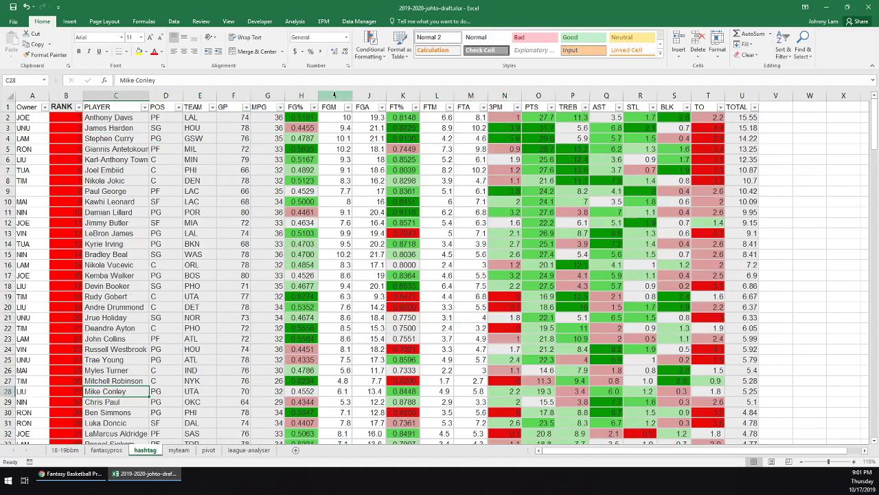
left_click_drag(334, 95, 366, 99)
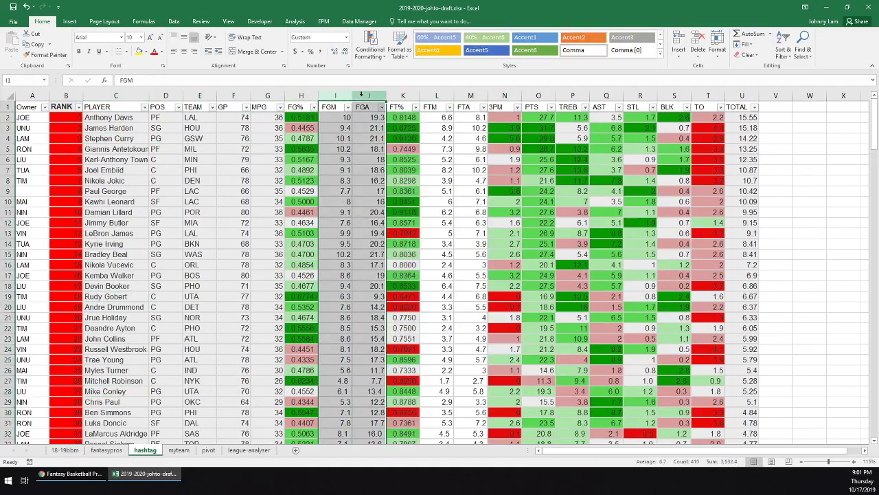
Switch to the Hashtag Basketball projections in Chrome and highlight the field goals made/attempted figure of the top-ranked player
left_click(68, 473)
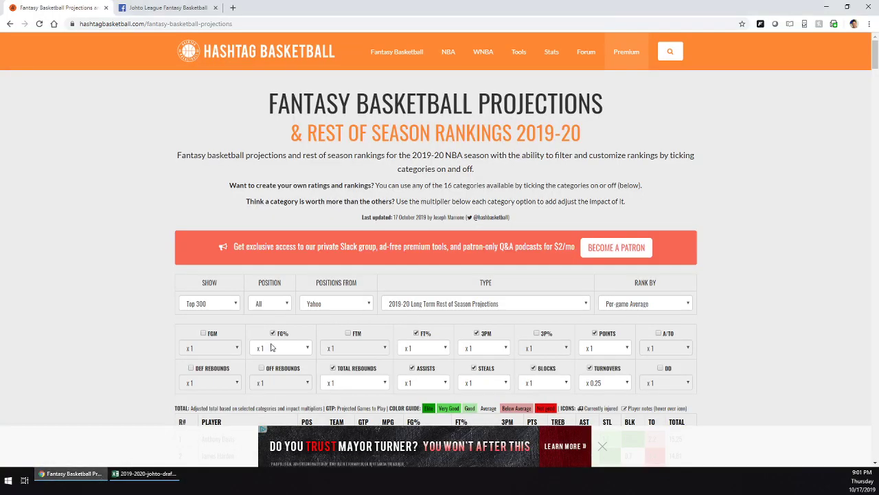
scroll(366, 369, "down", 4)
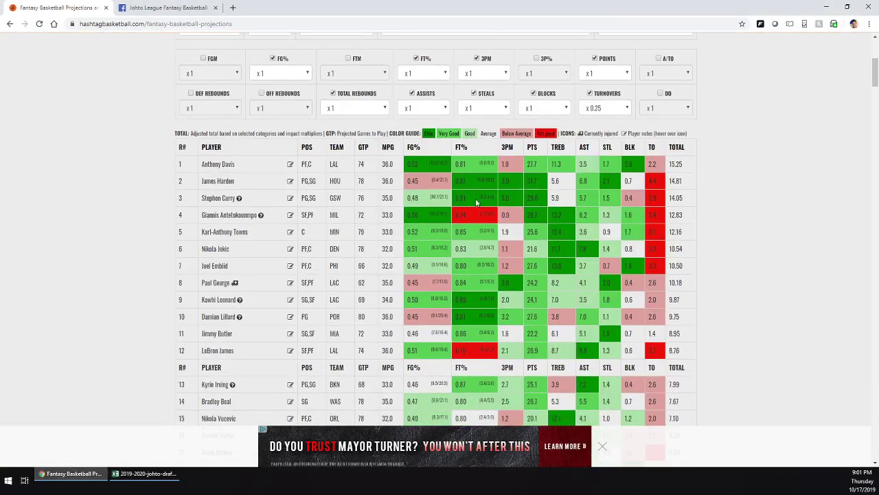
double_click(433, 162)
left_click_drag(431, 163, 448, 163)
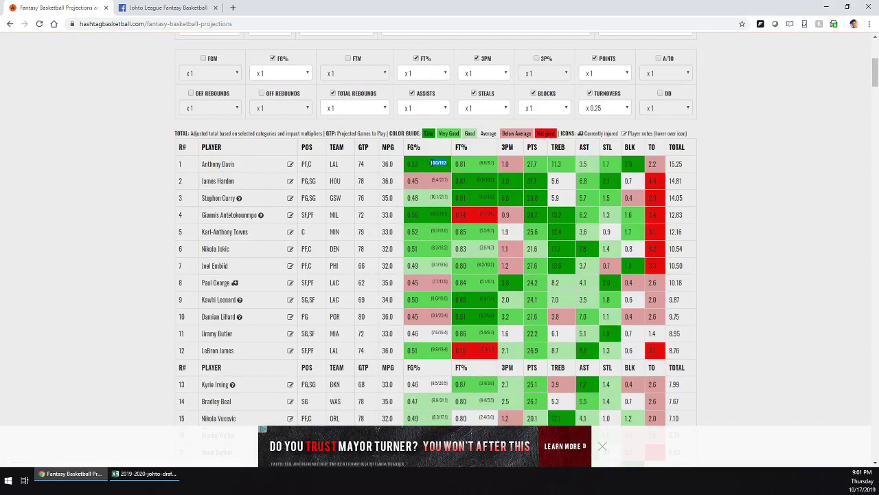
Return to the Excel workbook and examine the split FGM and FGA columns alongside the data tools for separating text
left_click(151, 483)
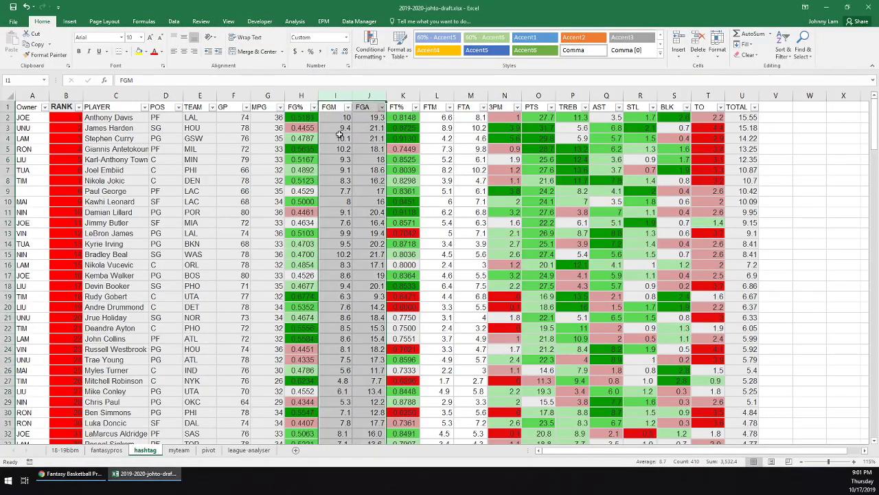
left_click(337, 159)
left_click_drag(335, 95, 369, 96)
left_click(174, 21)
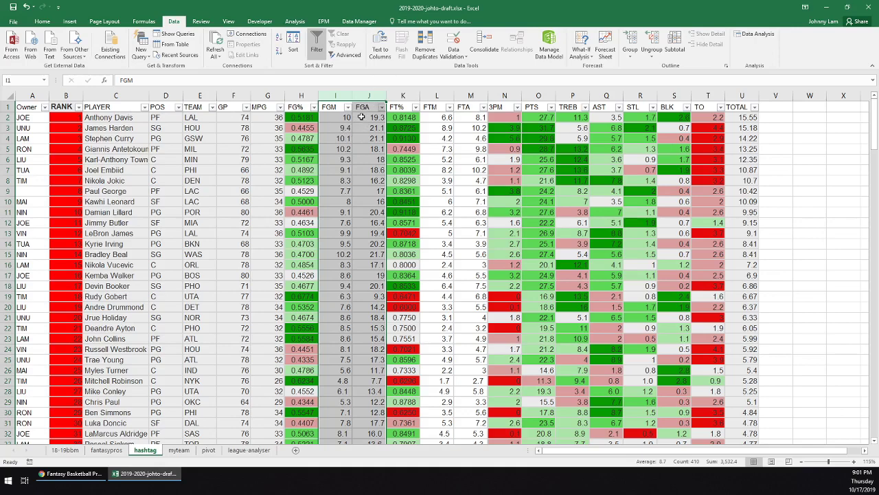
left_click(339, 124)
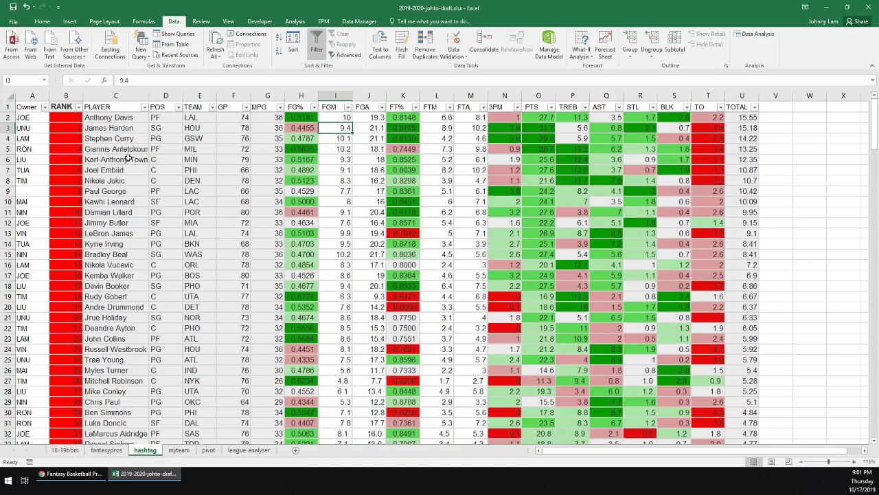
Open the myteam sheet and inspect the total row's FG% and FGM formulas, leaving them unedited
left_click(178, 451)
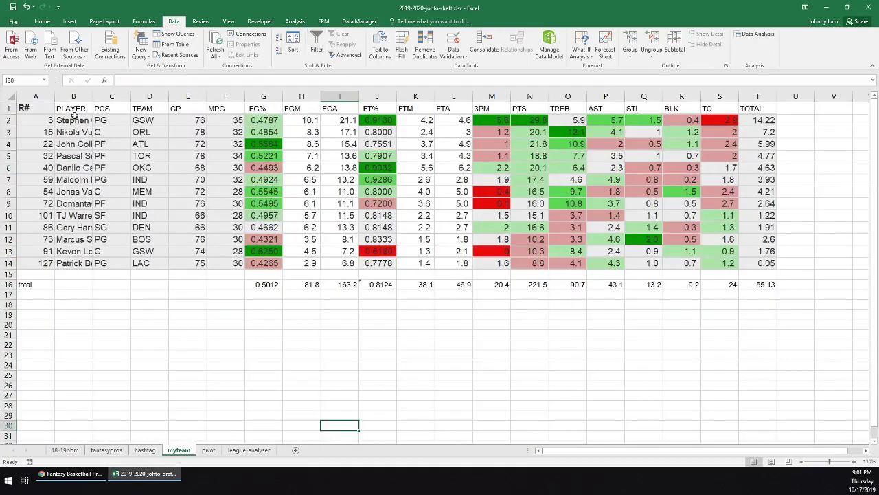
left_click(8, 120)
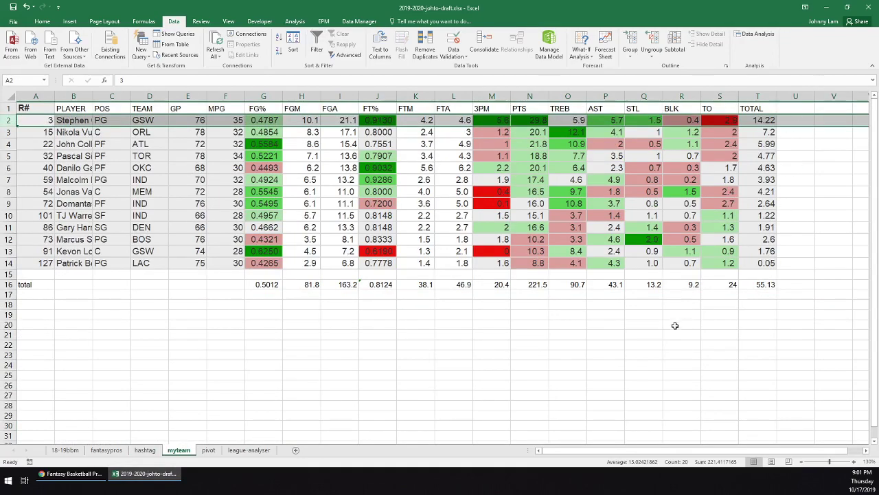
left_click(277, 285)
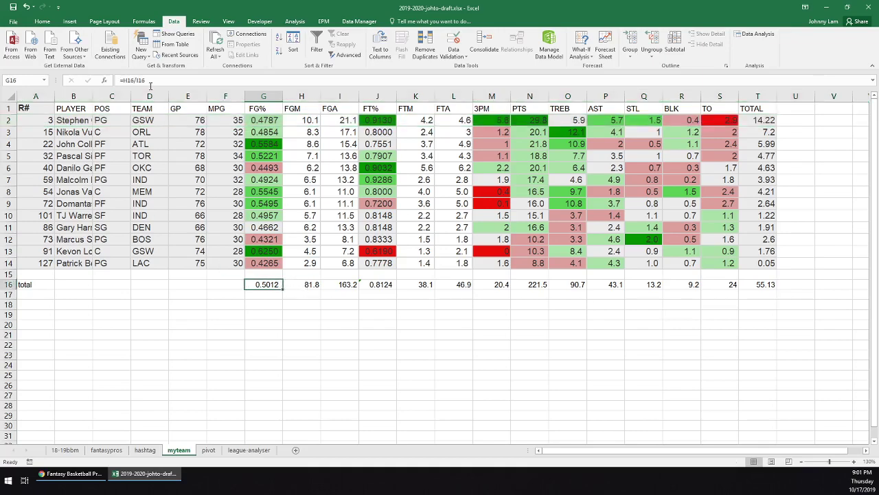
left_click(318, 288)
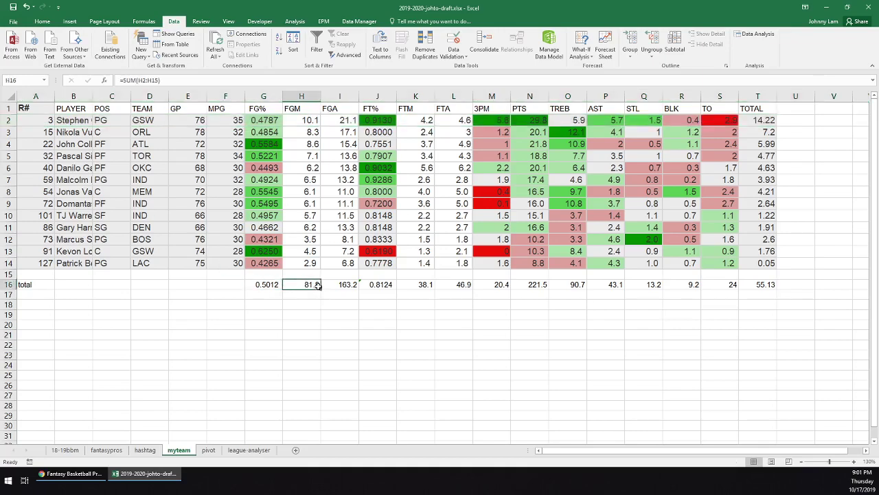
double_click(309, 285)
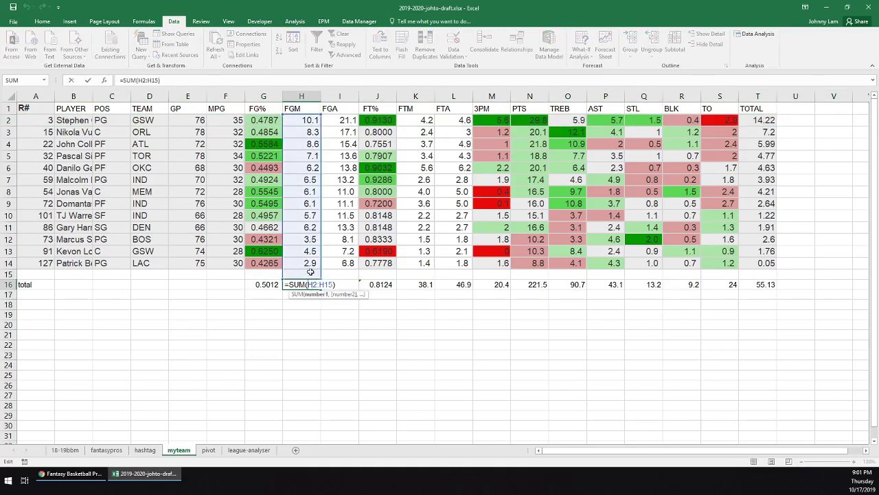
key("Escape")
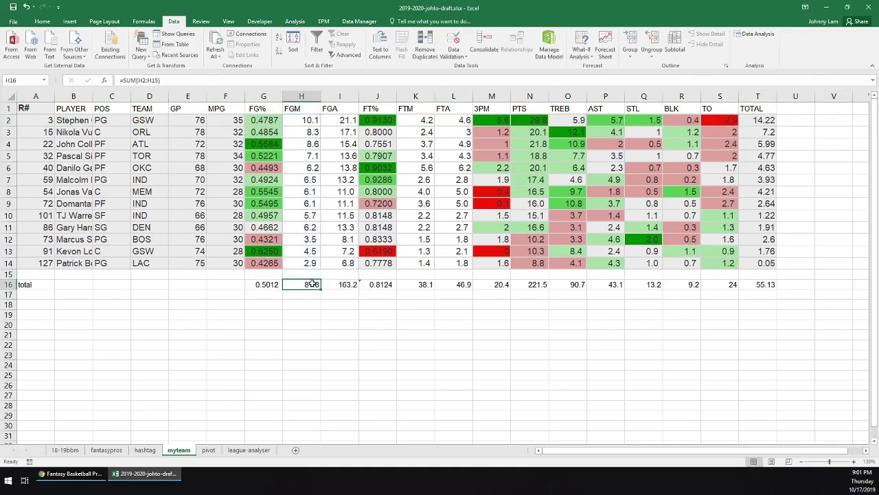
Check the total row's FGA, FTM, FTA, 3PM, PTS and TREB cells, then select the FGM and FGA totals
left_click(349, 284)
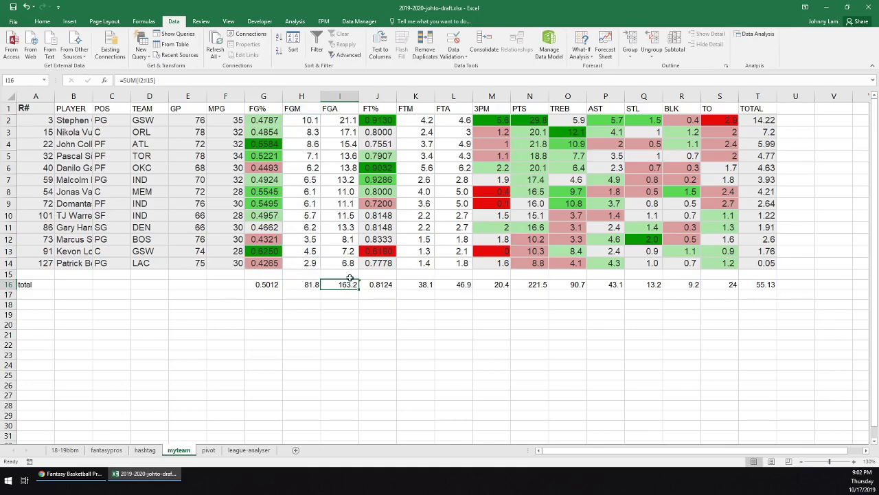
left_click(426, 283)
left_click(457, 286)
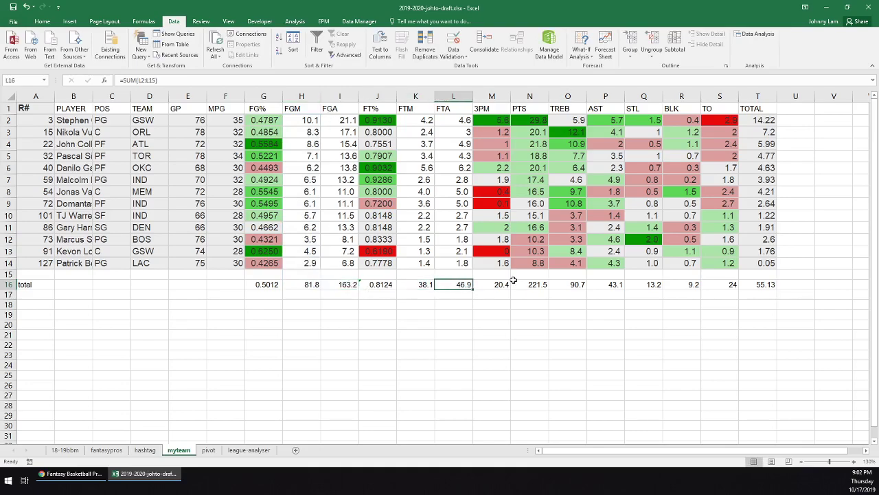
left_click(492, 284)
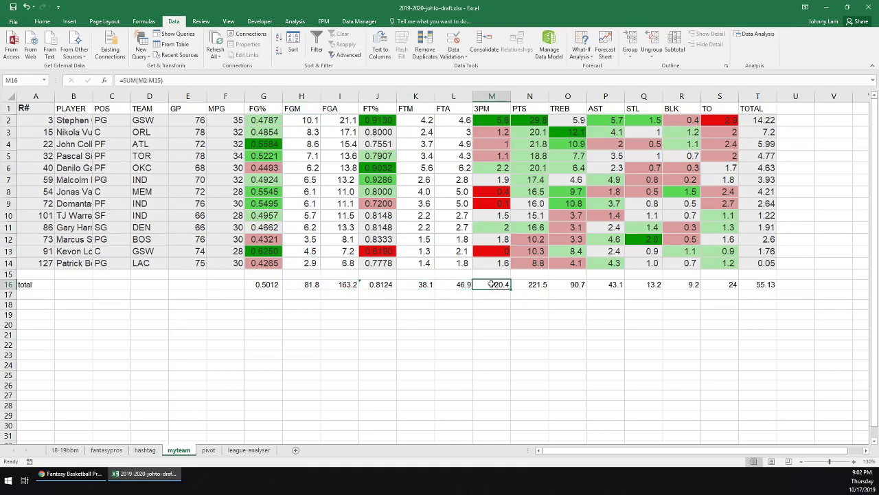
left_click(530, 284)
left_click(568, 285)
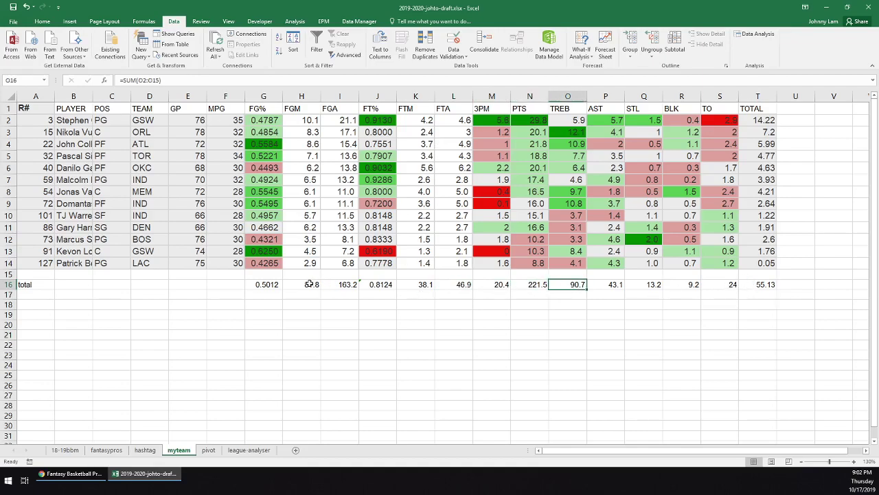
left_click_drag(307, 283, 344, 285)
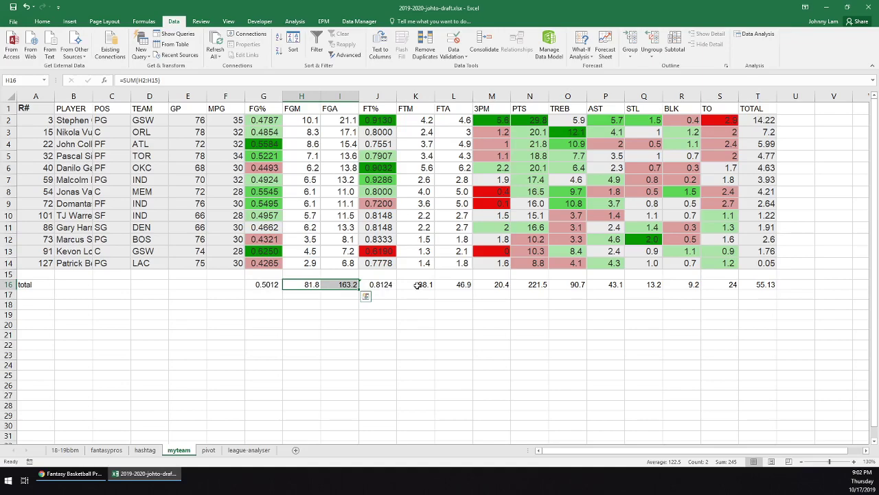
Examine the FG%, FT% and AST columns of the myteam sheet, selecting each one and finishing on FG%
left_click(251, 110)
left_click(375, 112)
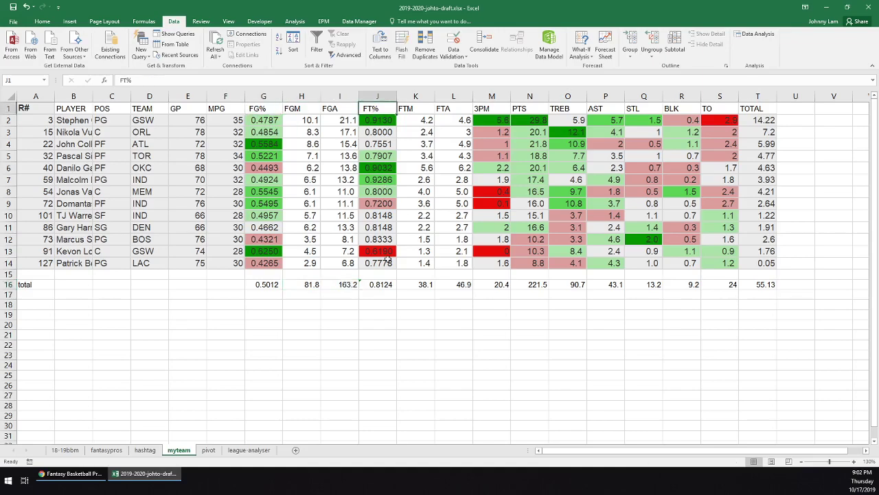
left_click(262, 97)
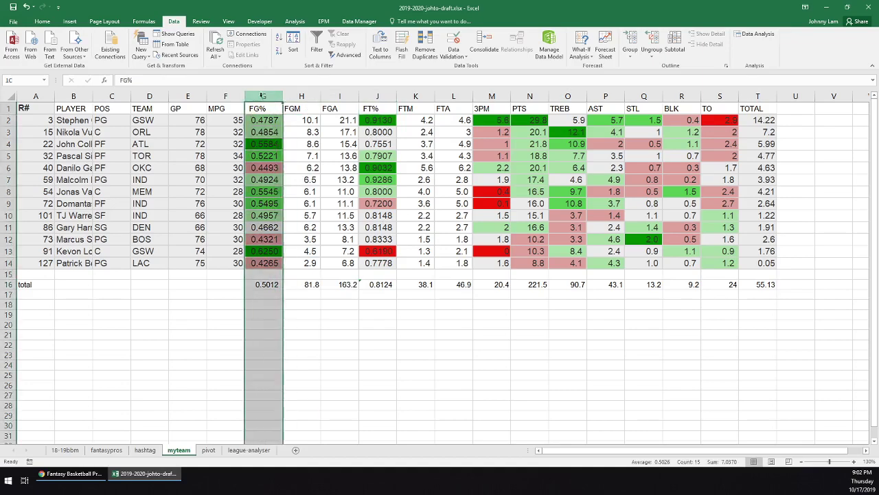
left_click(371, 95)
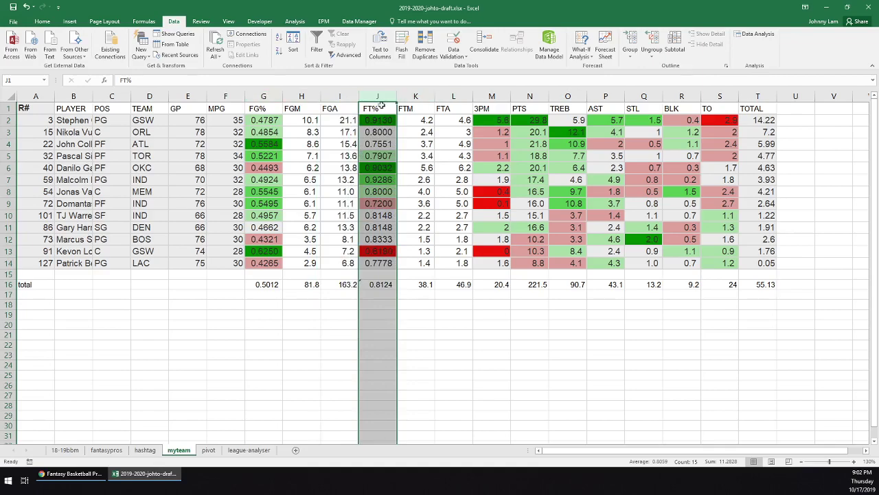
left_click(606, 96)
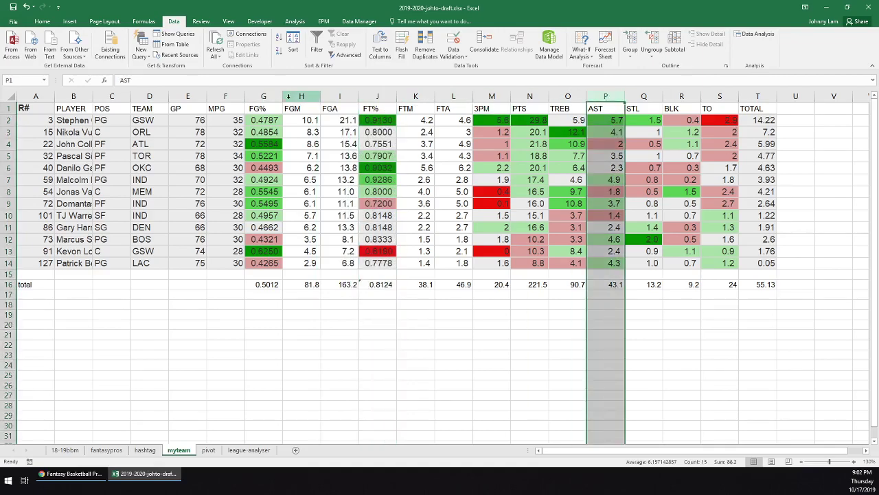
left_click(262, 94)
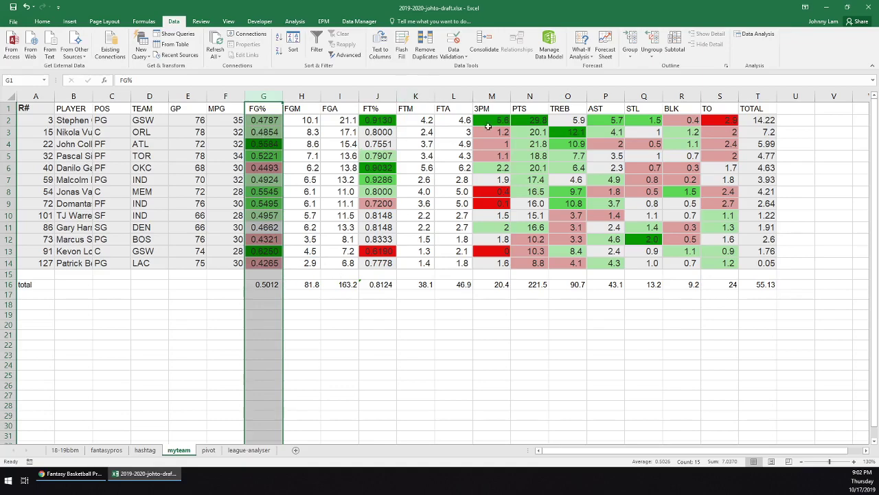
Review the first player's row and its turnover value, then highlight the second player's row in the team table
left_click(12, 119)
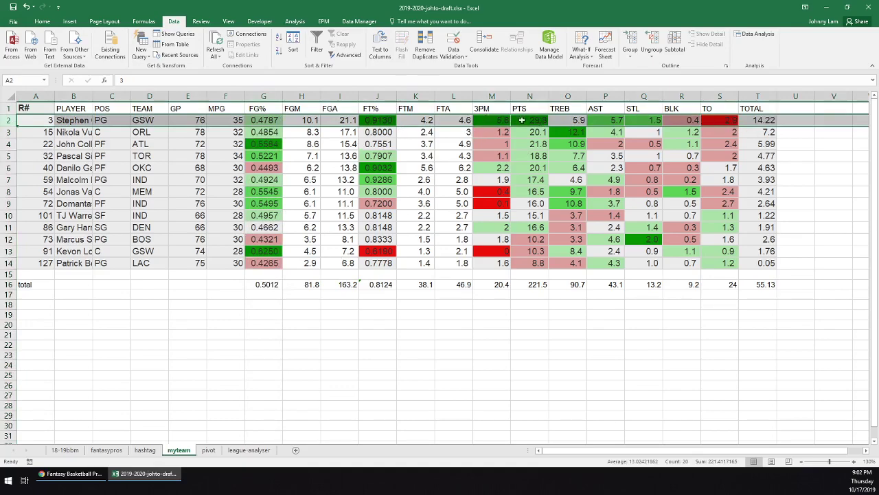
left_click(718, 122)
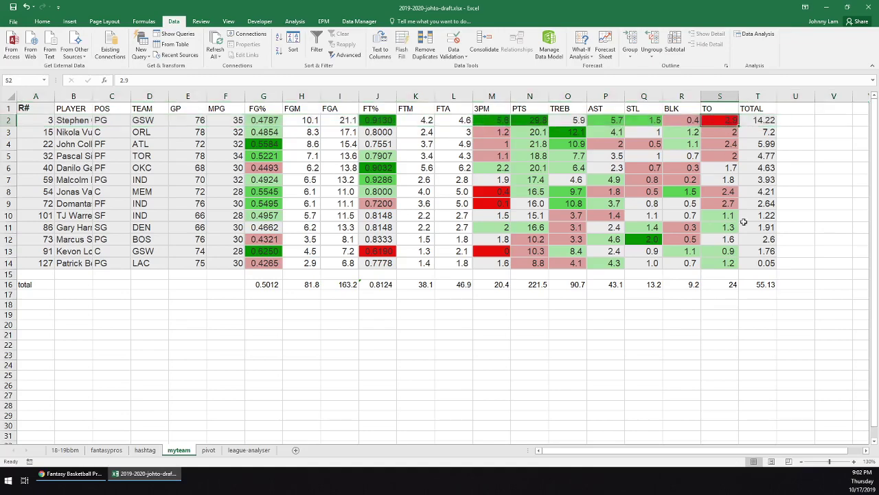
left_click(687, 121)
left_click(723, 122)
left_click(9, 121)
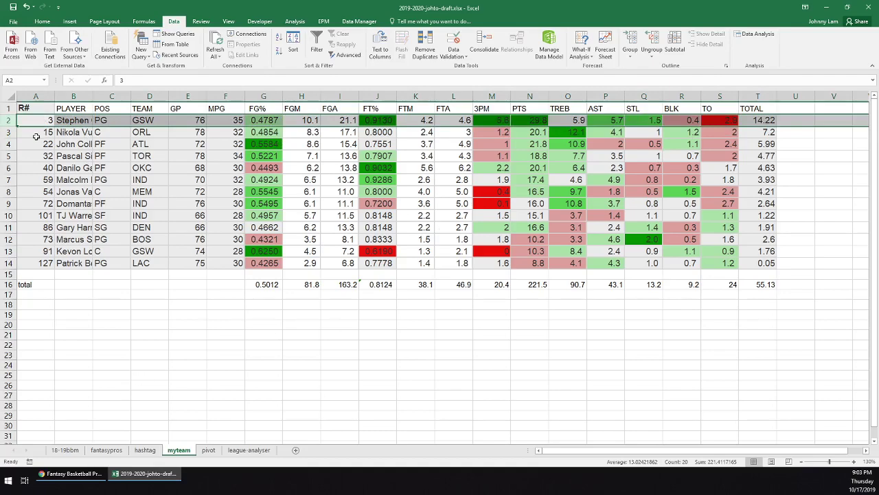
left_click(9, 132)
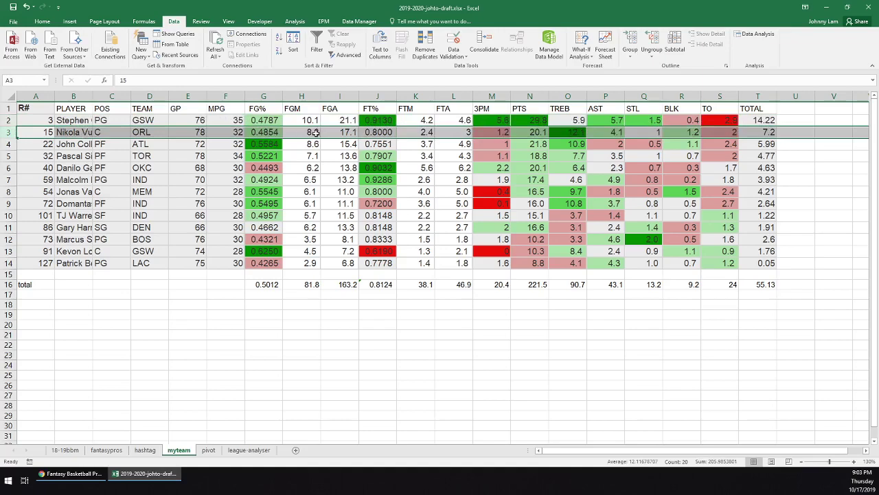
Check the total row's FG% and FT% formulas, then highlight row 9, which has no owner, on the hashtag sheet
left_click(274, 285)
left_click(382, 284)
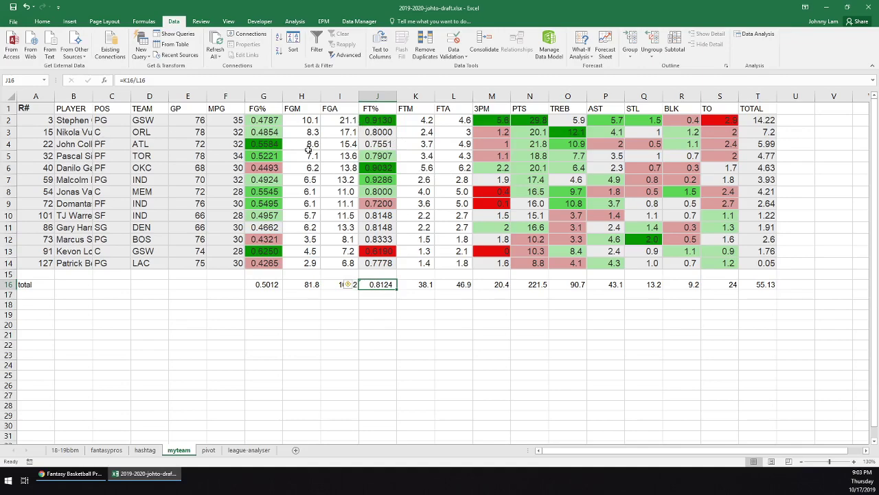
left_click(145, 450)
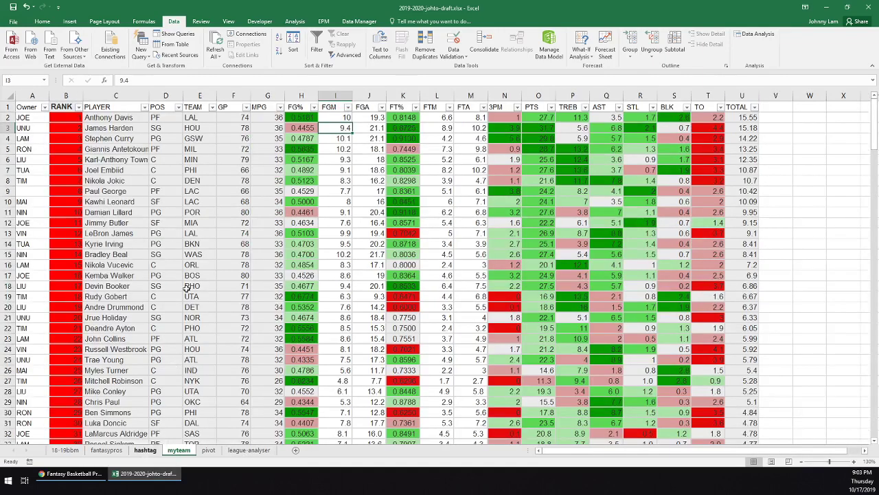
left_click(9, 191)
Return to the myteam sheet and inspect the FG% and FT% totals and the fourth player's 3PM value
left_click(179, 450)
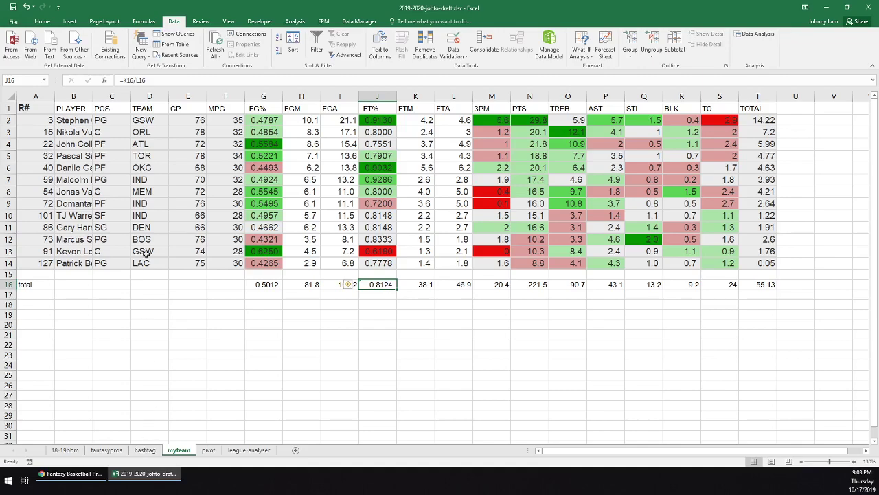
left_click(272, 288)
left_click(389, 286)
left_click(491, 156)
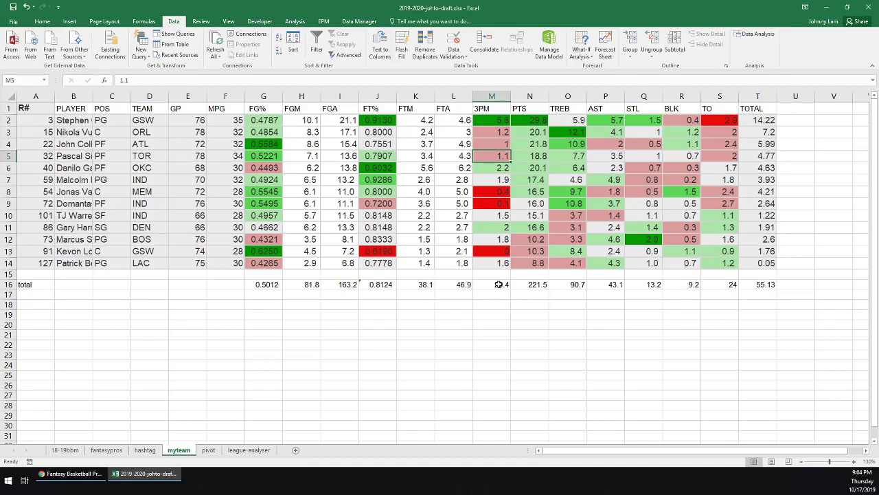
Inspect the total row's 3PM, PTS, TREB, AST, STL and BLK sums one after another
left_click(504, 285)
left_click(556, 284)
left_click(584, 284)
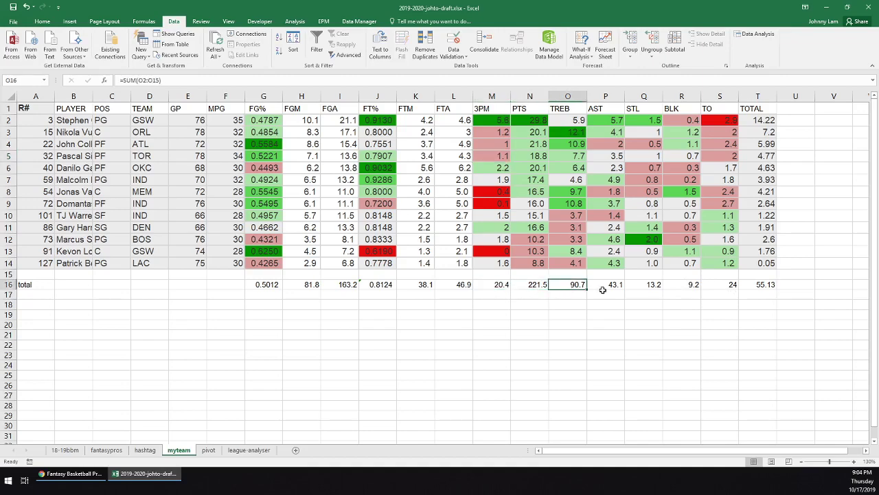
left_click(615, 292)
left_click(618, 285)
left_click(649, 284)
left_click(690, 285)
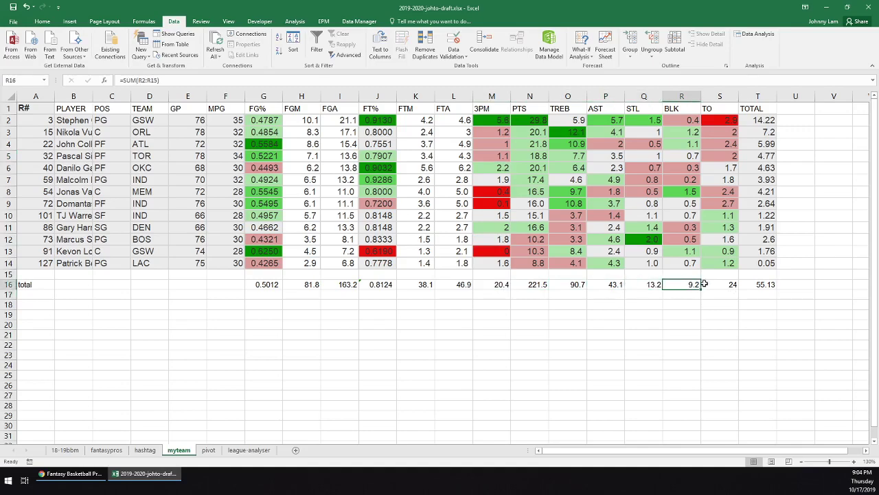
Go back through the total row from AST over TREB, PTS and 3PM to the FT% and FG% cells
left_click(607, 285)
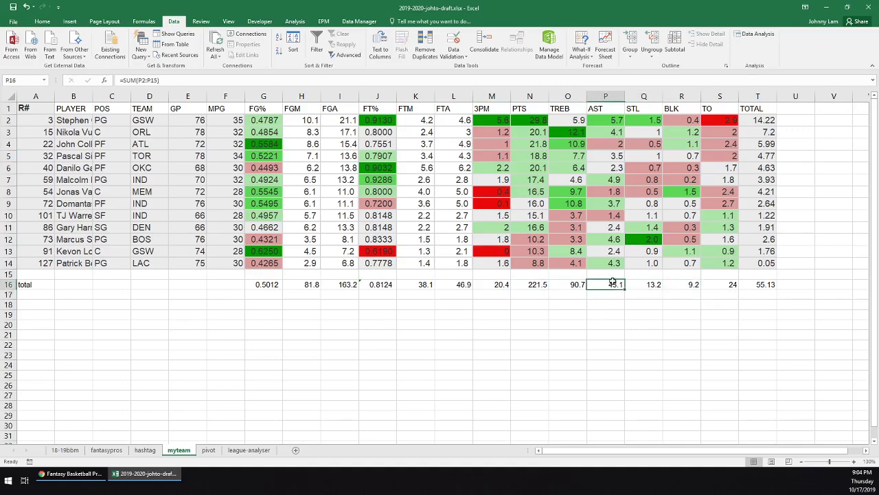
left_click(578, 285)
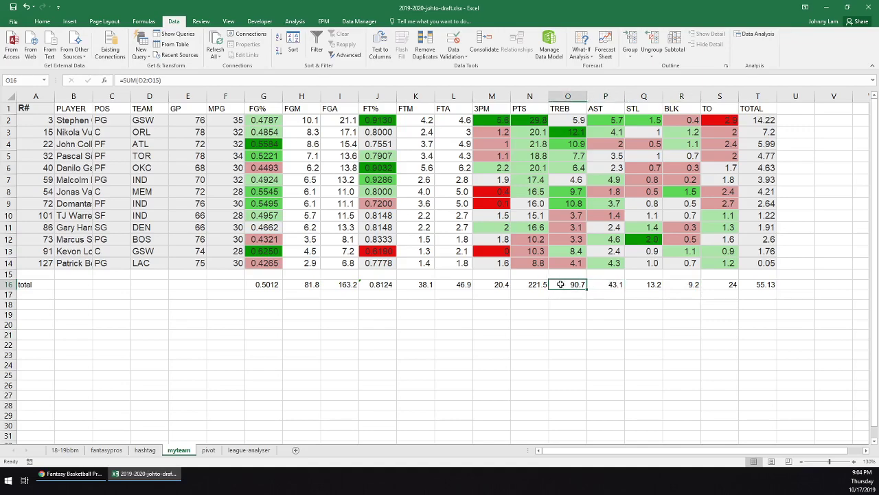
left_click(533, 286)
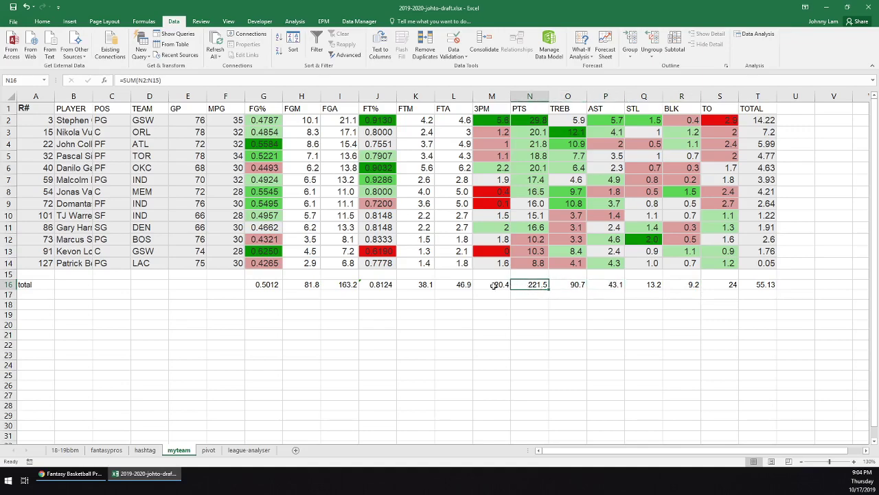
left_click(493, 286)
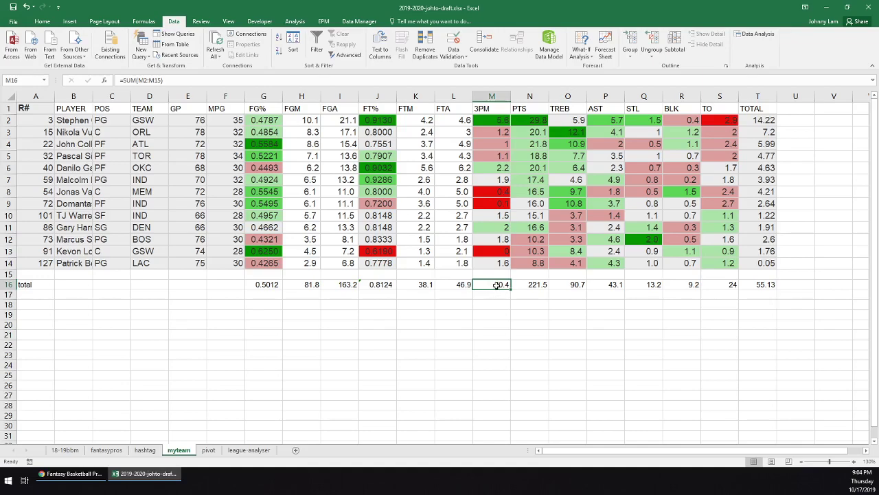
left_click(373, 291)
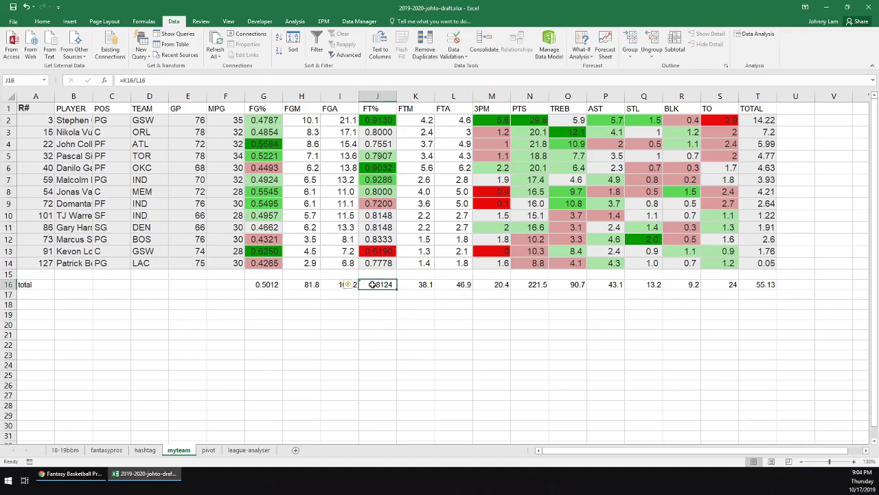
left_click(270, 284)
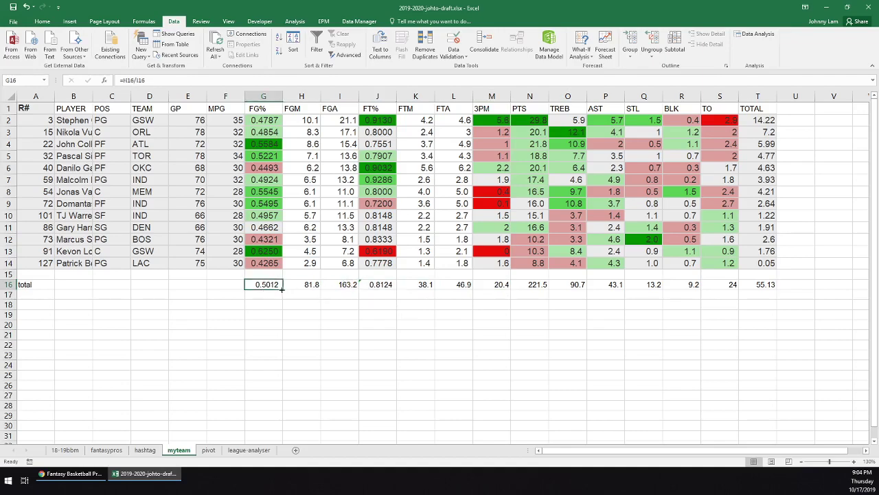
Check the TO, BLK and STL totals, then select the total row's cells from 3PM through TO
left_click(725, 283)
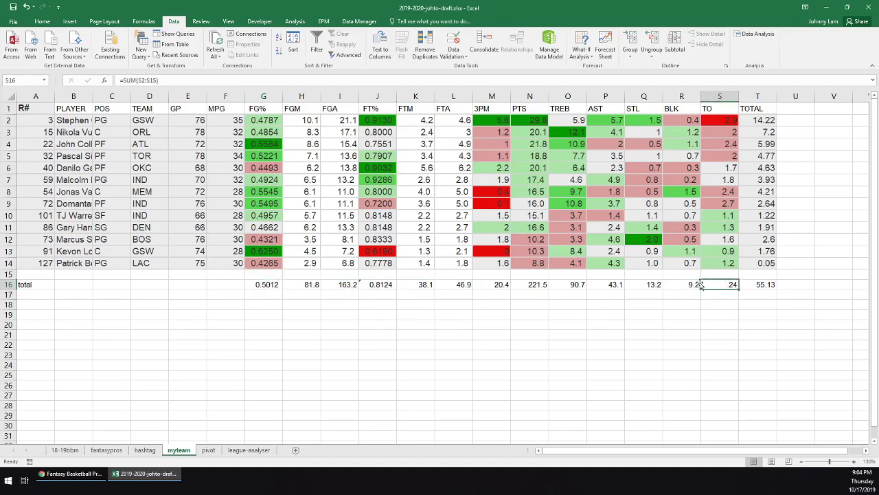
left_click(699, 284)
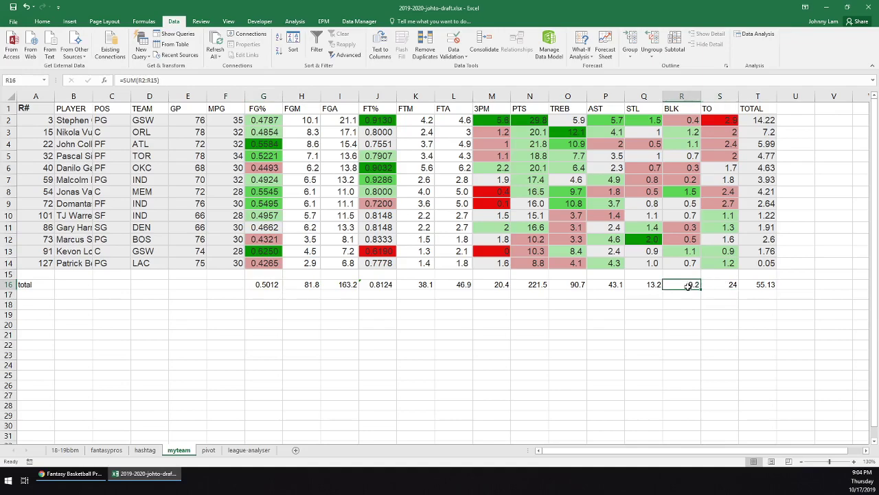
left_click(642, 284)
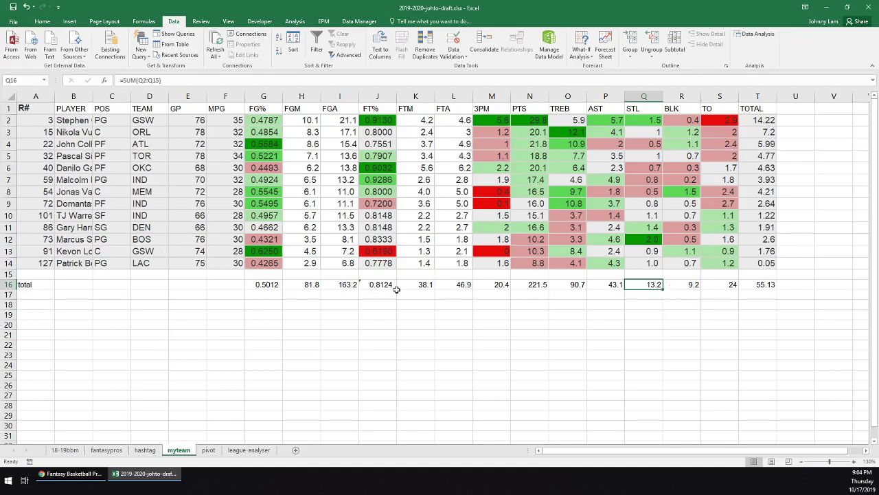
left_click_drag(492, 284, 732, 282)
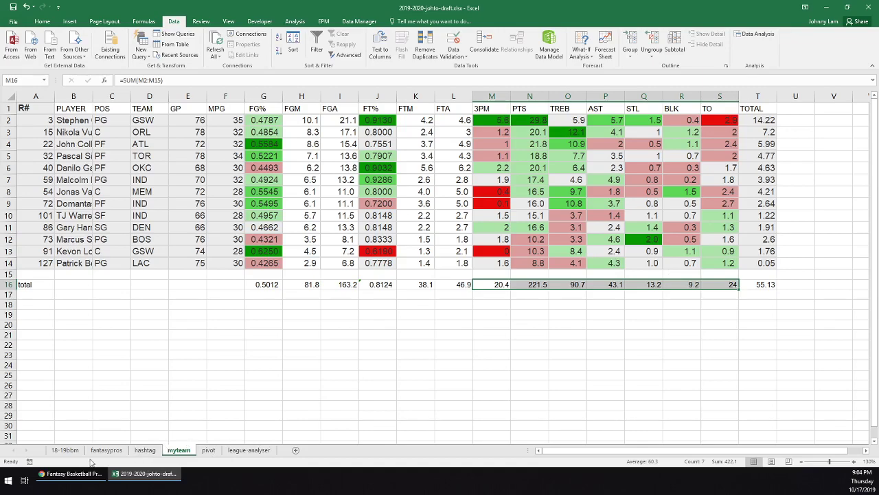
Open the hashtag sheet and examine the Owner column, matching the owner in row 5 to the player drafted
left_click(146, 450)
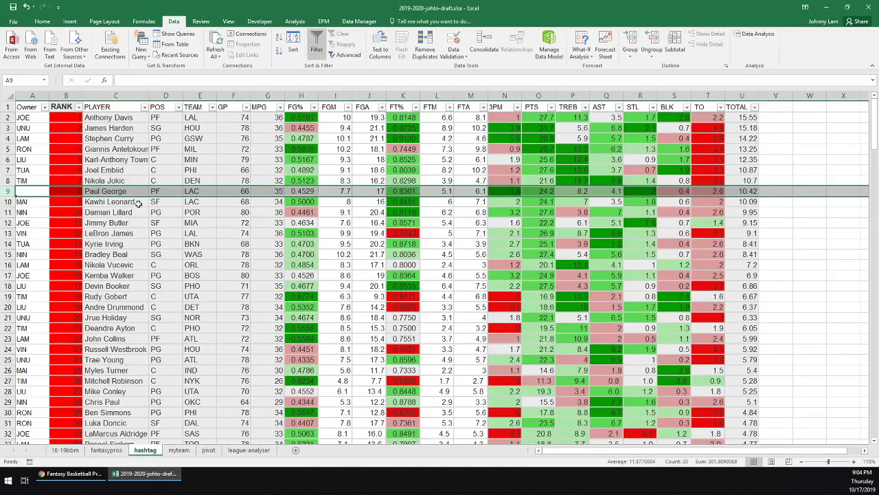
left_click(32, 96)
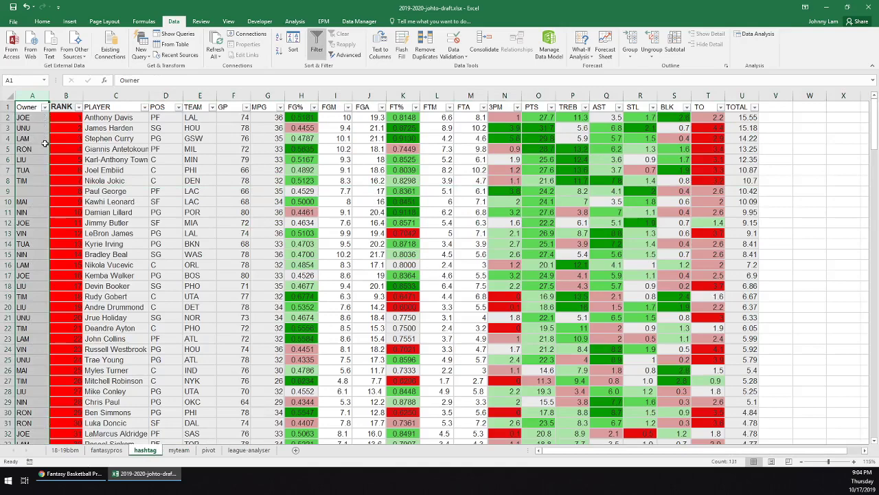
left_click(36, 119)
left_click(36, 148)
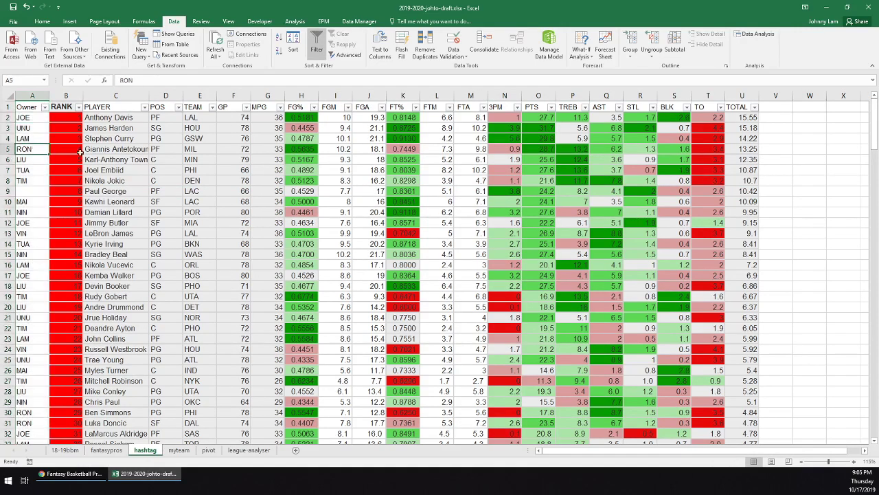
key("Right")
key("Right")
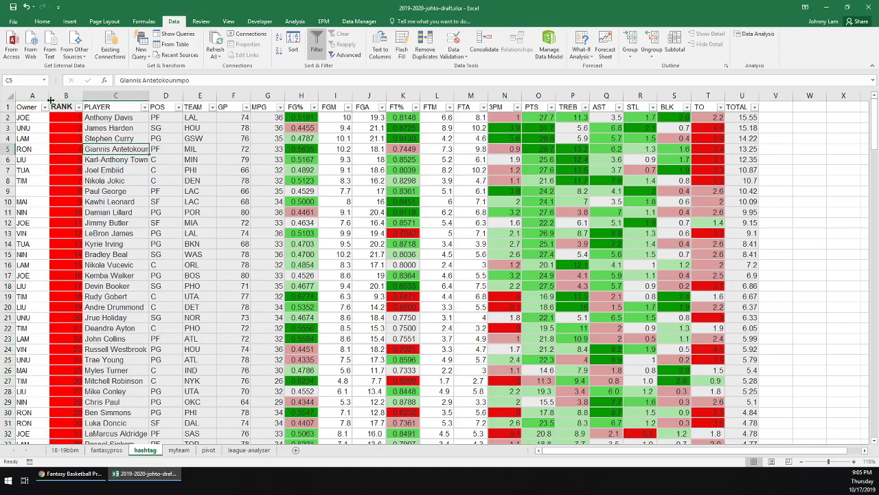
Compare the RANK values in rows 2 and 13 with the Owner entries in rows 2, 6 and 12
left_click(69, 120)
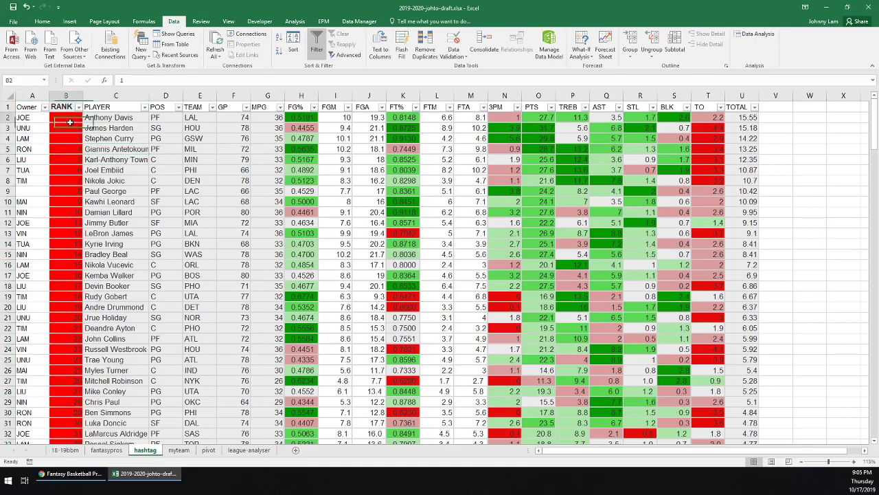
left_click(68, 233)
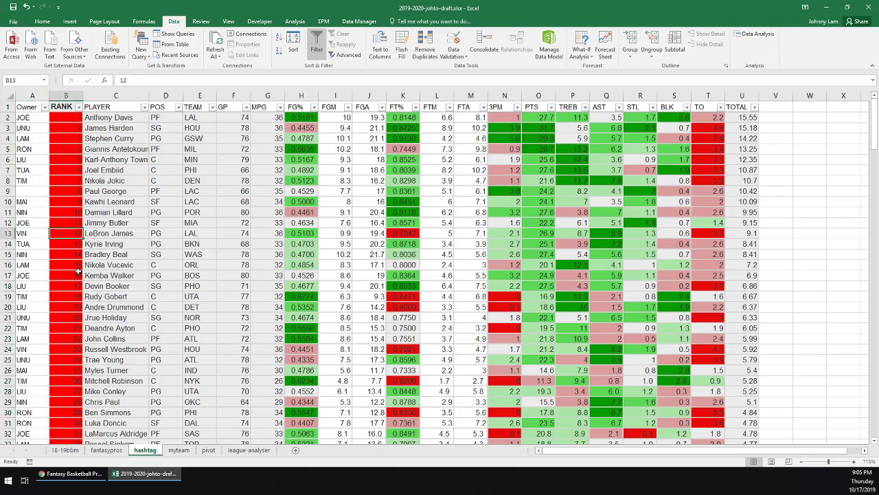
left_click(31, 117)
left_click(30, 159)
left_click(35, 223)
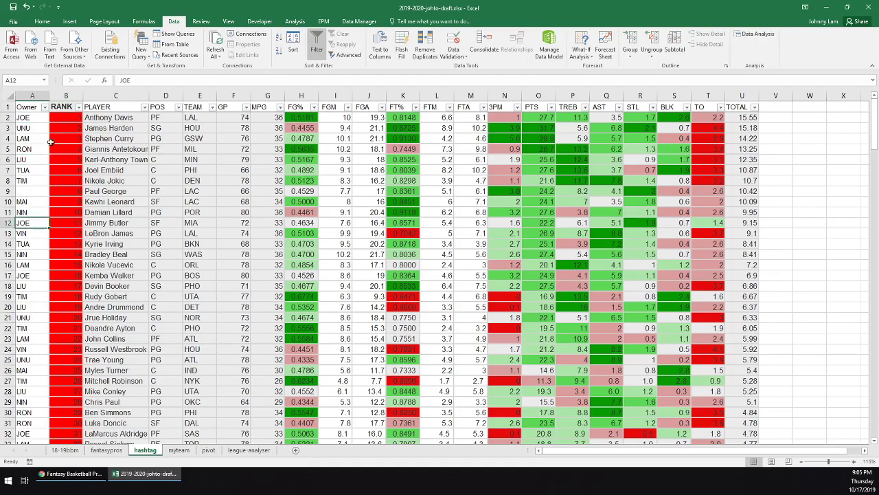
Select columns A through S on the hashtag sheet, then review the first listed owner's players in A4:A16 on the pivot sheet
left_click_drag(32, 96, 683, 95)
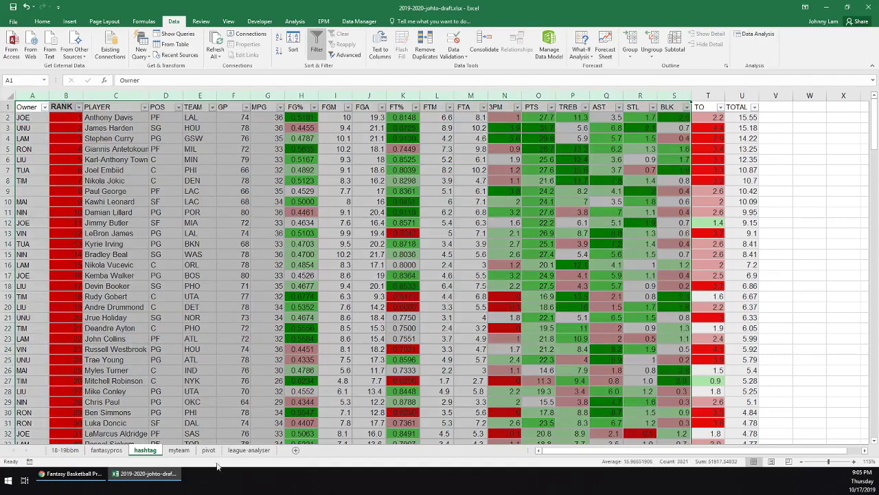
left_click(208, 450)
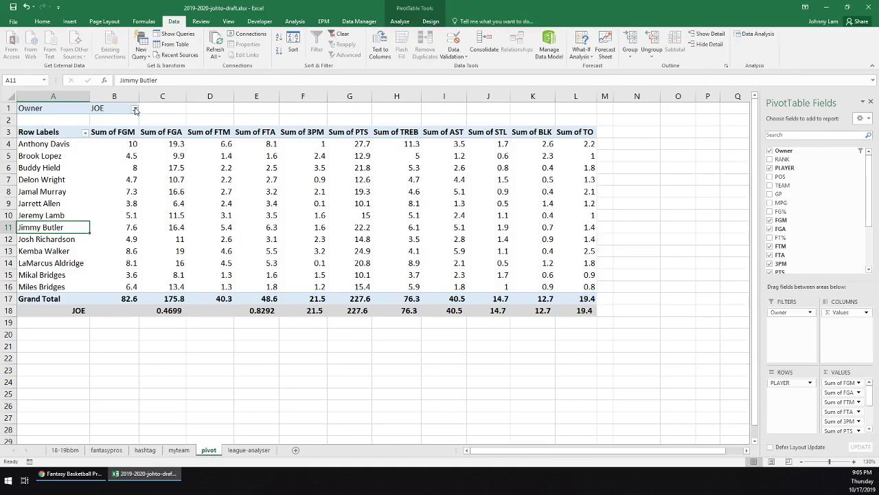
left_click(136, 110)
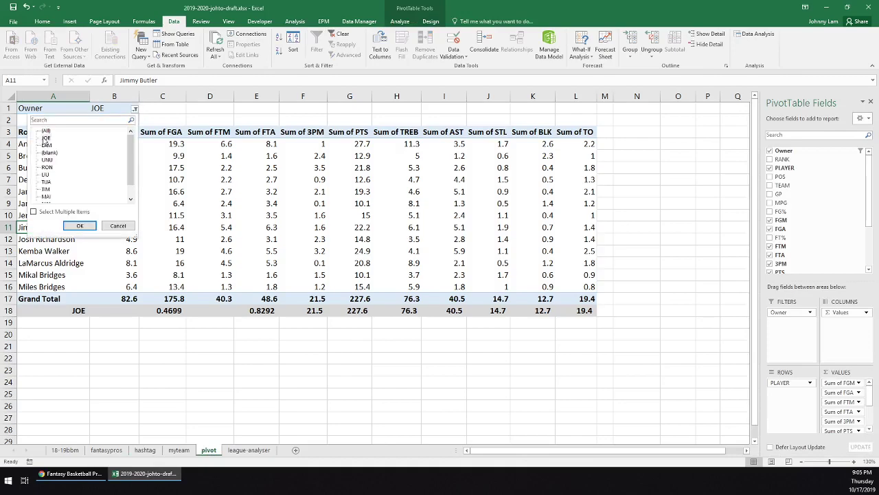
double_click(45, 140)
left_click_drag(43, 146, 38, 288)
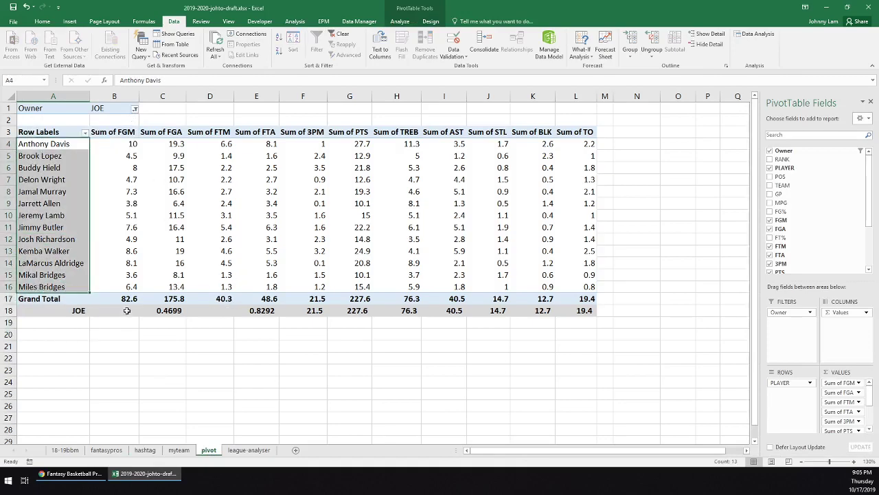
Examine the owner's summary formulas in row 18 from 3PM through TO, and the field goal percentage formula in C18
left_click(163, 310)
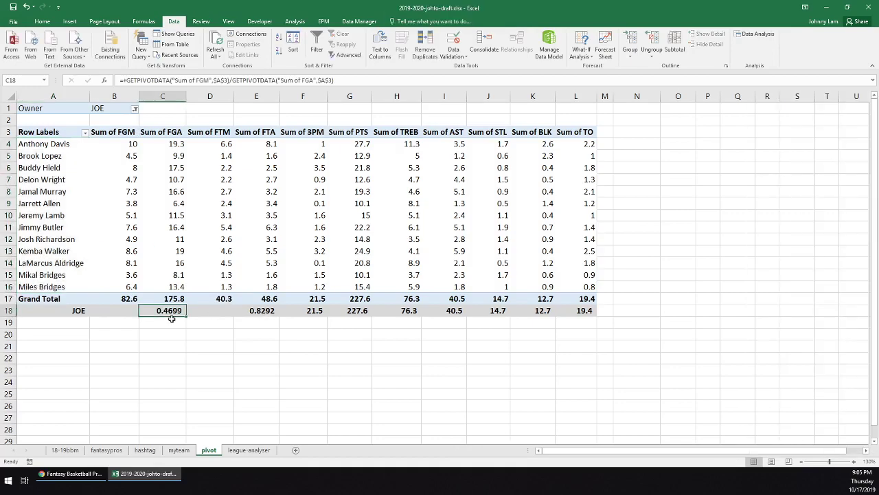
left_click(306, 311)
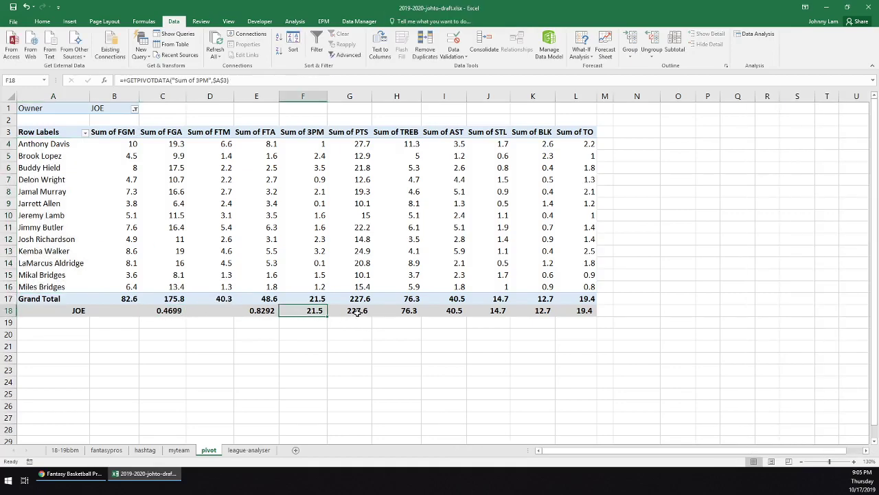
left_click(358, 312)
left_click(407, 311)
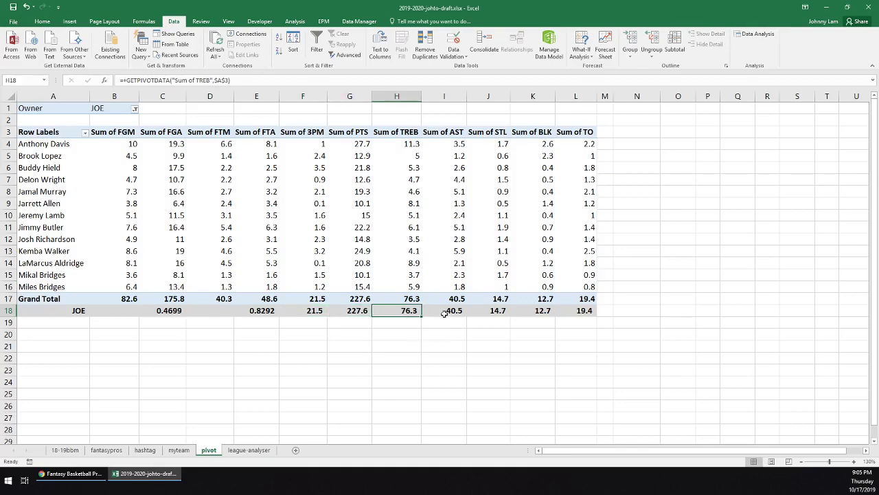
left_click(456, 310)
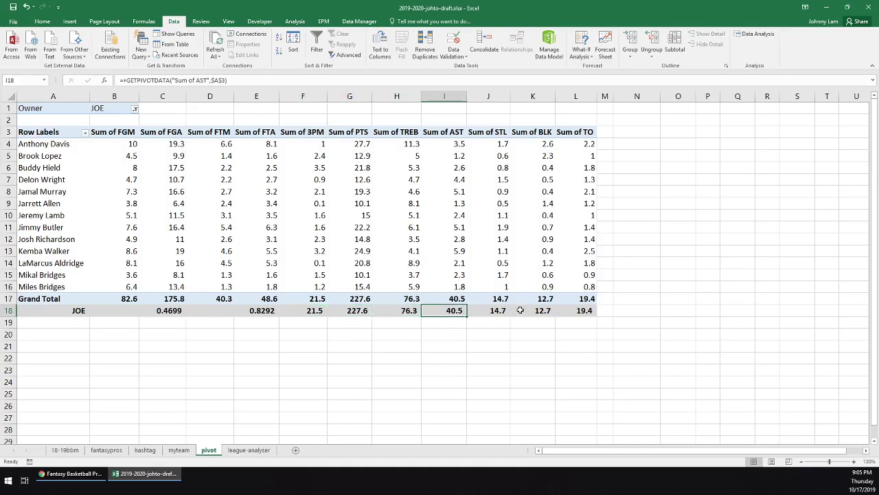
left_click(500, 312)
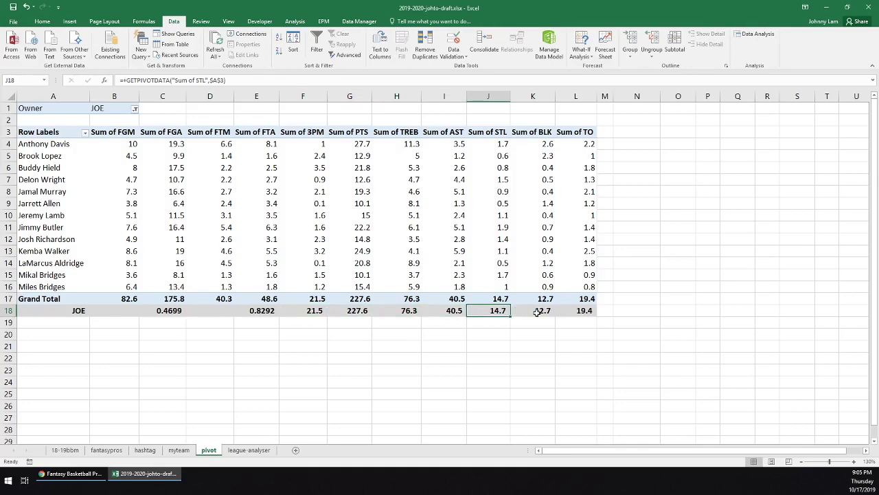
left_click(536, 311)
left_click(588, 312)
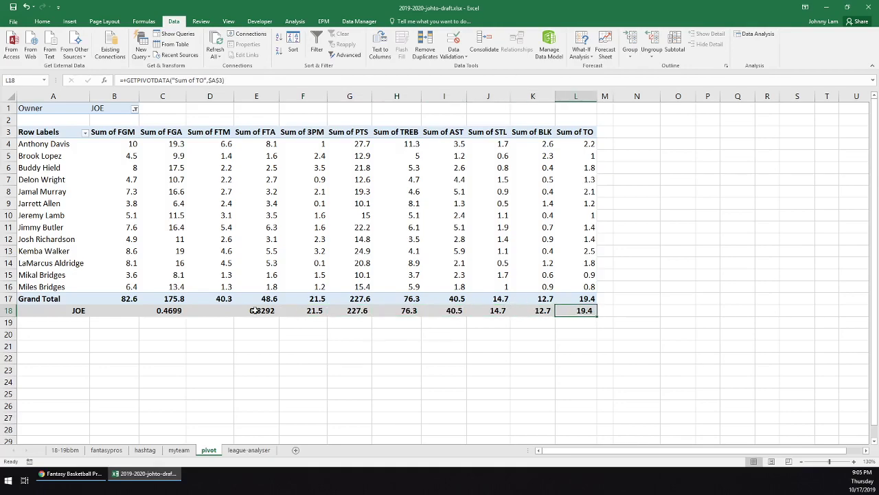
left_click(176, 309)
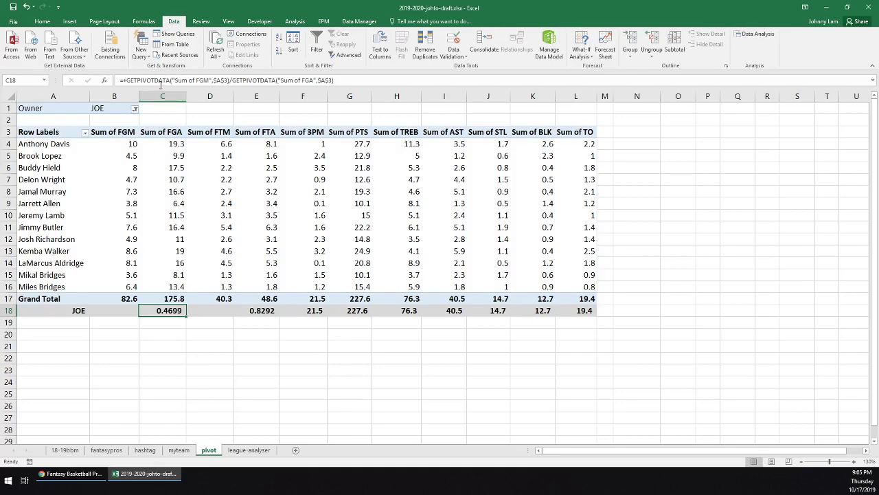
Switch the pivot table's Owner filter to the owner listed just above (blank), then to the one just below it
left_click(135, 108)
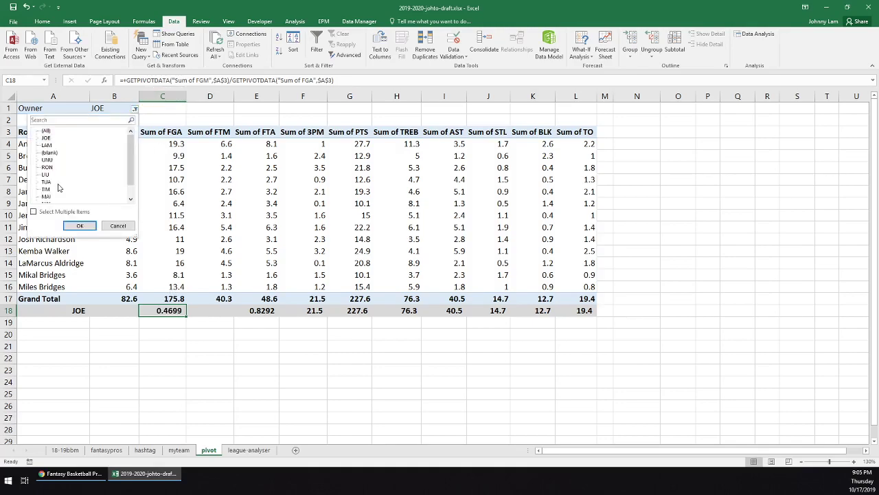
left_click(47, 145)
left_click(80, 225)
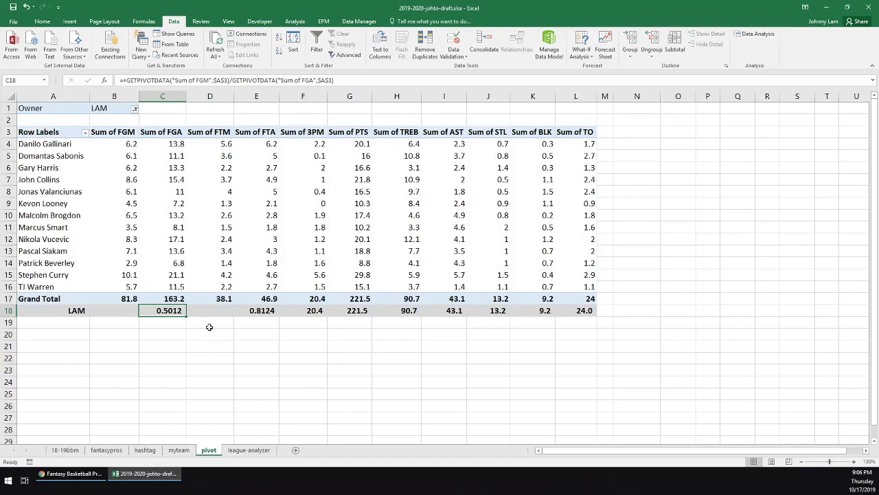
left_click(136, 110)
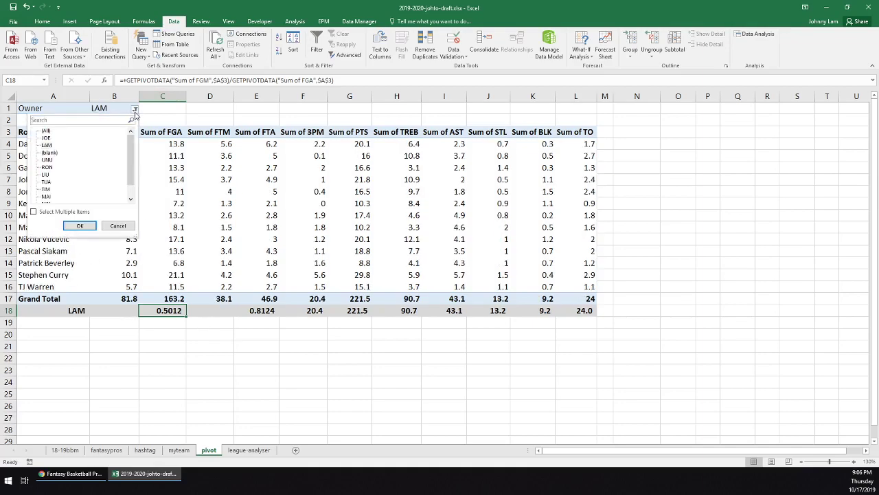
left_click(47, 160)
left_click(80, 225)
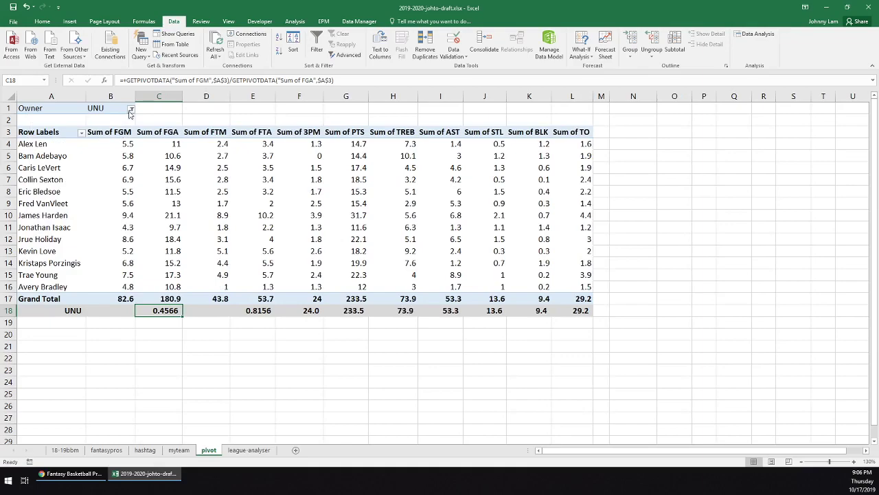
Open the league-analyser sheet and review the first owner's row, the owner labels in A2:A11 and the whole table A1:L11
left_click(249, 450)
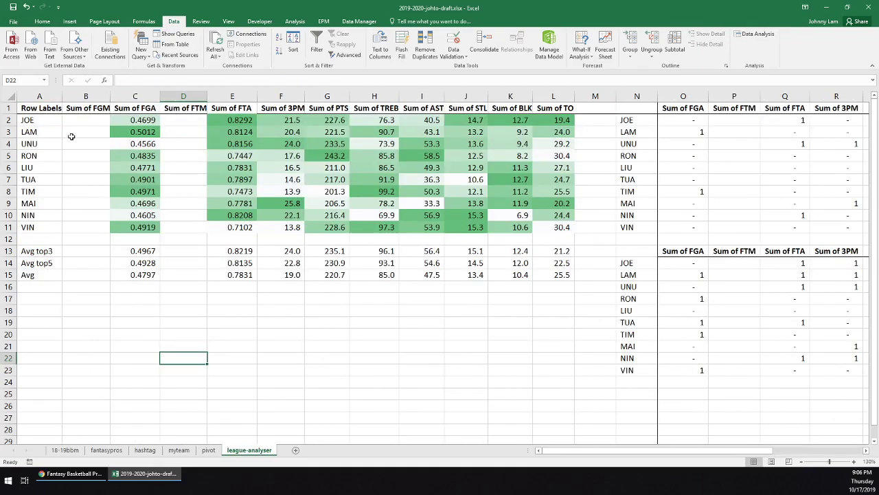
left_click(26, 118)
left_click_drag(26, 118, 562, 121)
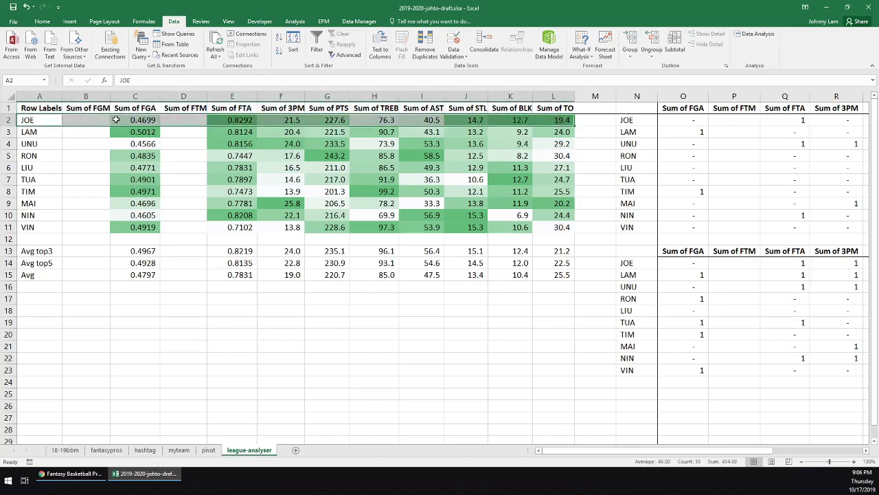
left_click_drag(41, 122, 52, 232)
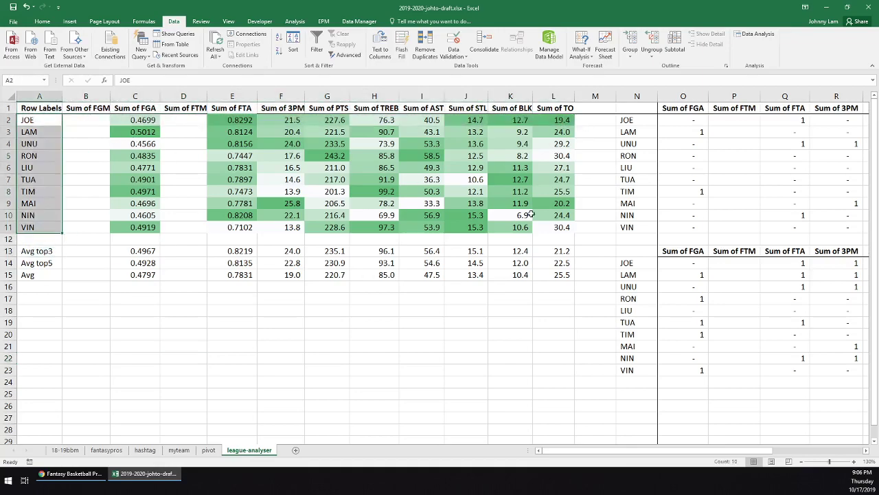
left_click(564, 228)
left_click_drag(560, 227, 43, 105)
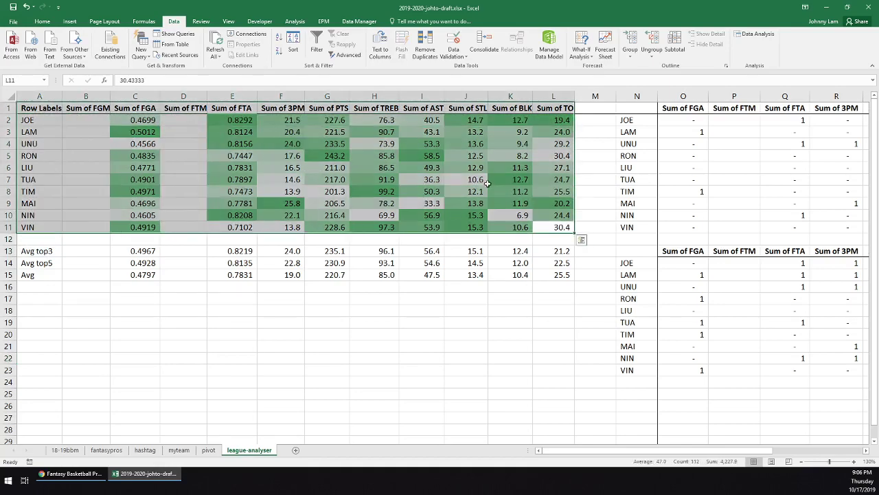
left_click(391, 382)
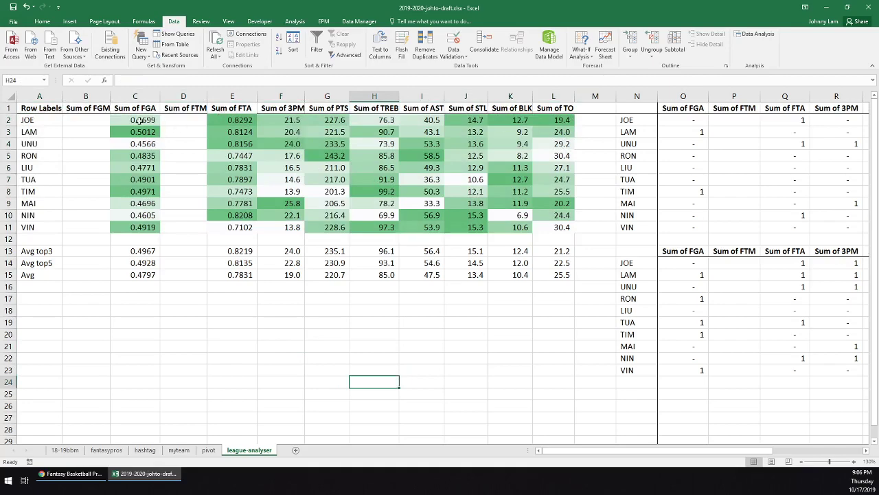
Examine the color-scaled Sum of FGA values for all owners in C2:C11
left_click_drag(140, 120, 141, 226)
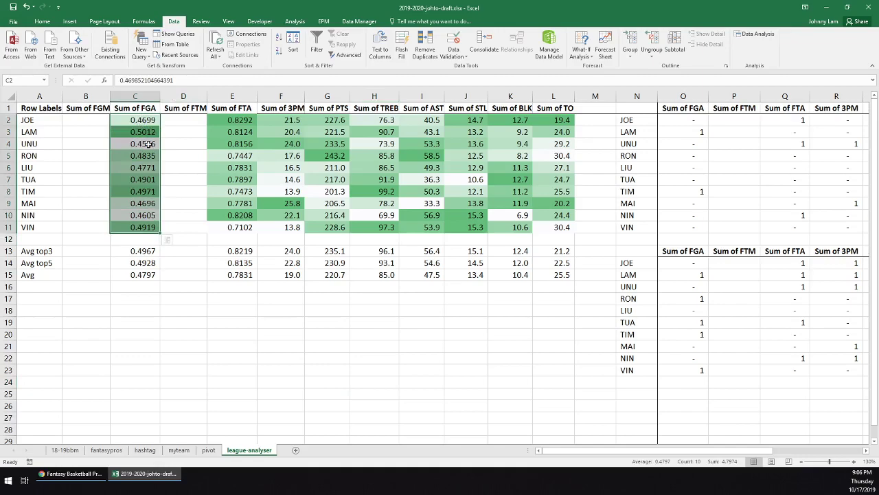
left_click(335, 203)
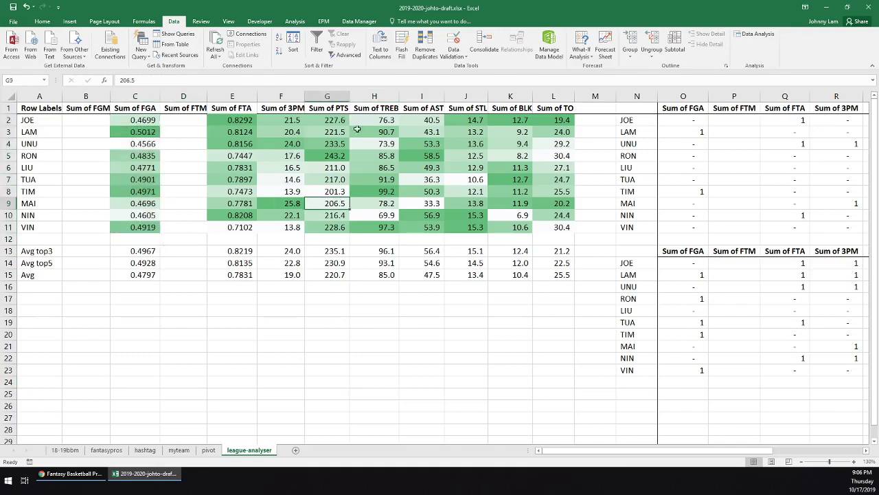
left_click_drag(141, 122, 141, 226)
Compare the individual Sum of FGA values in rows 3, 5, 7, 8 and 11
left_click(143, 136)
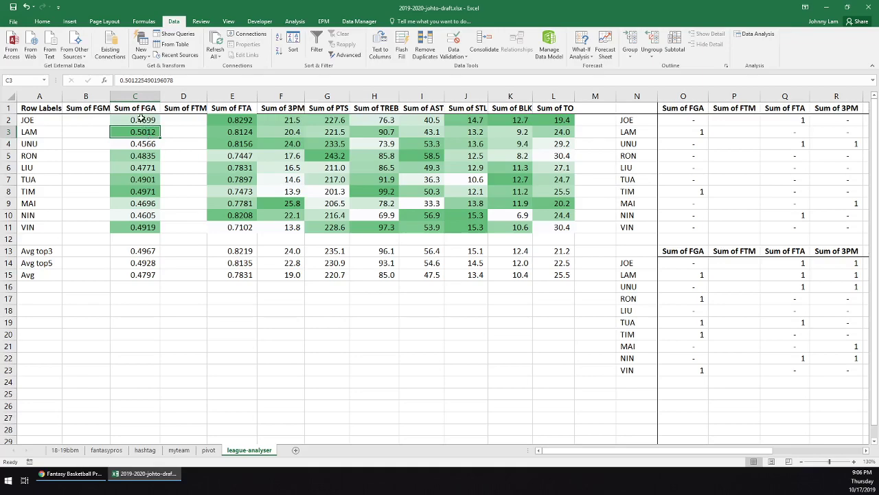
left_click(145, 155)
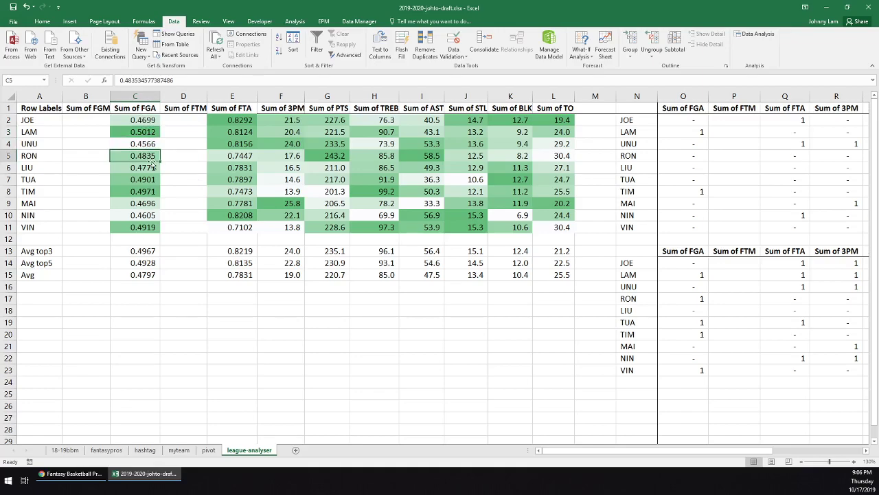
left_click(146, 133)
left_click(145, 179)
left_click(146, 190)
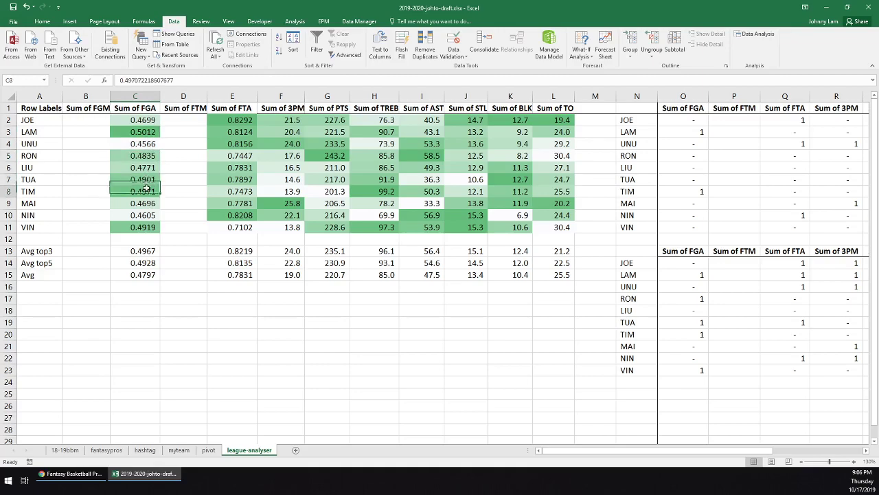
left_click(145, 227)
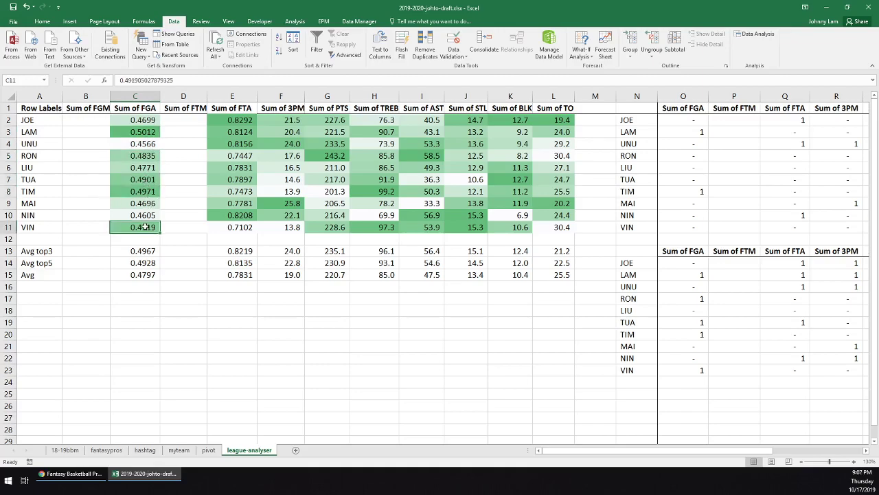
left_click(147, 156)
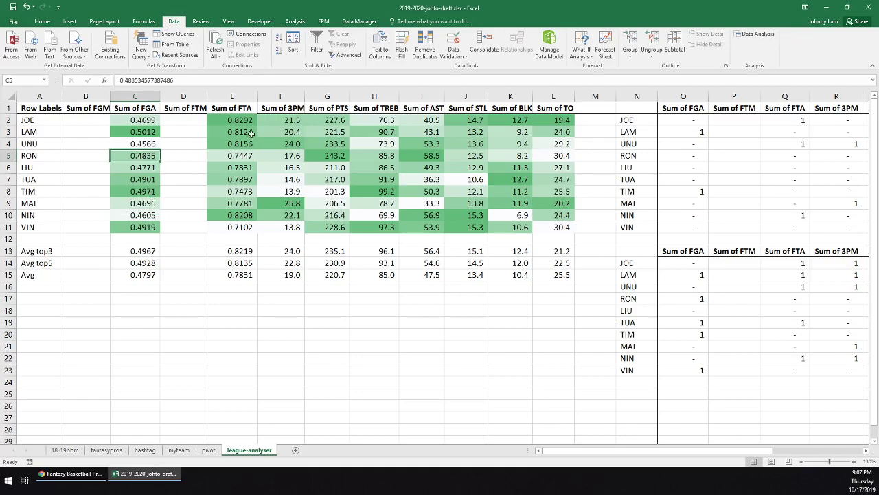
Review the Sum of FTA values in E2:E11 and inspect the Avg top3 formulas in E13 and C13
left_click_drag(248, 119, 254, 225)
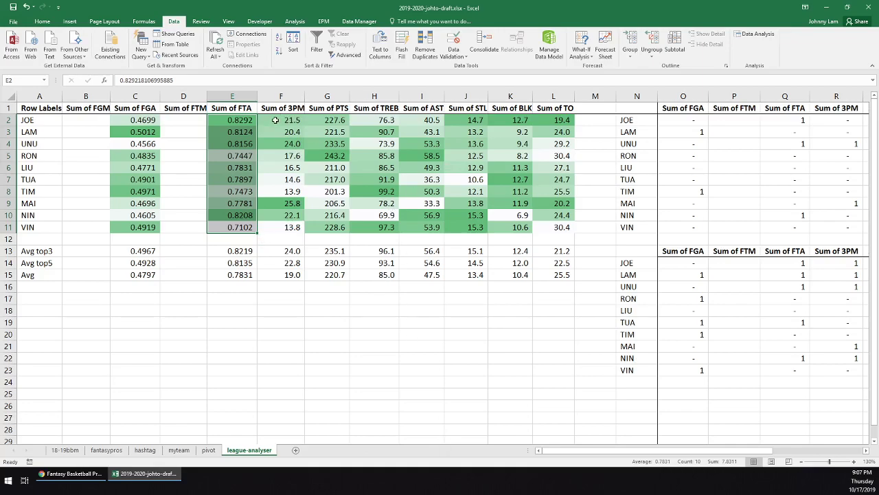
left_click(242, 254)
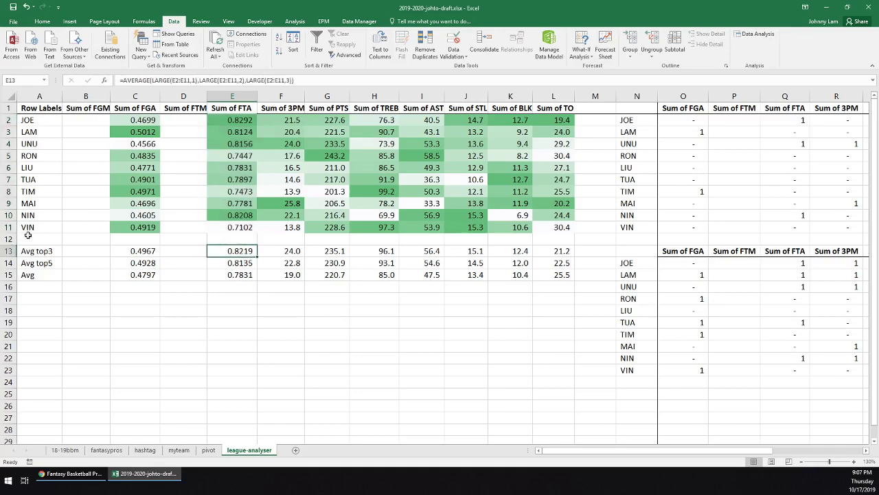
double_click(150, 252)
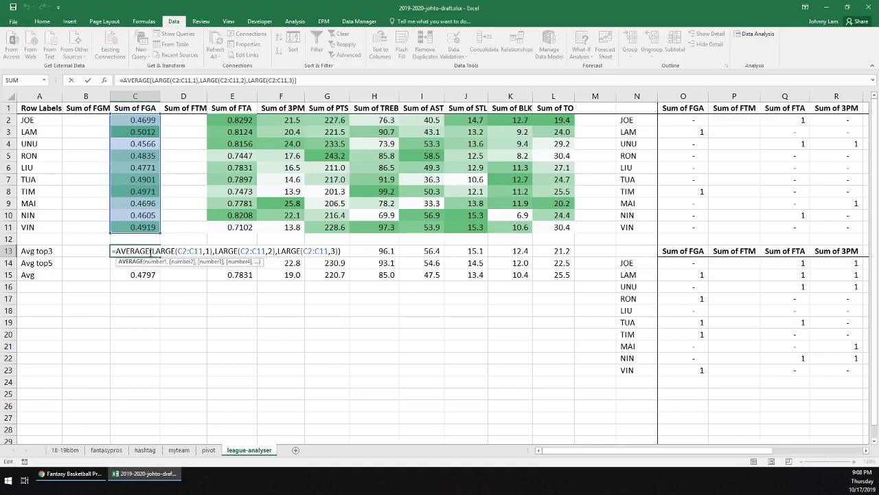
key("ctrl+Return")
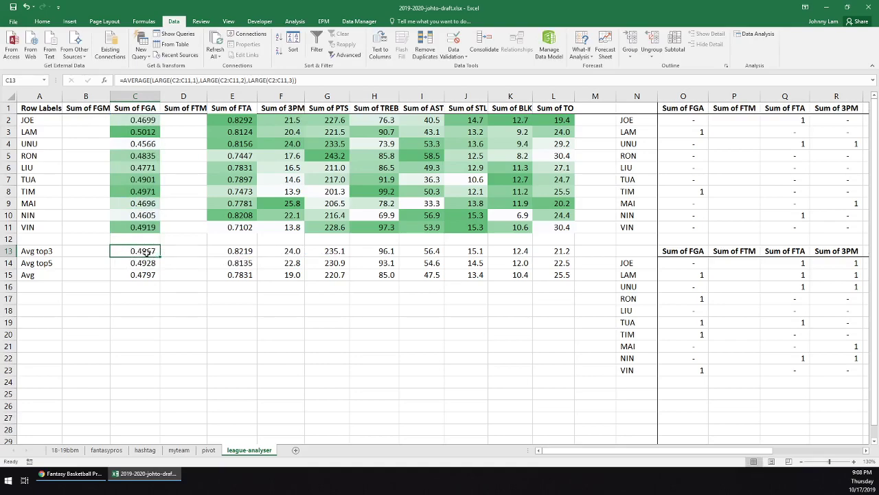
Check the Avg top3 cells E13 through G13, select C13:L13, and compare with the Sum of FGA value in C3
left_click(234, 251)
left_click(296, 250)
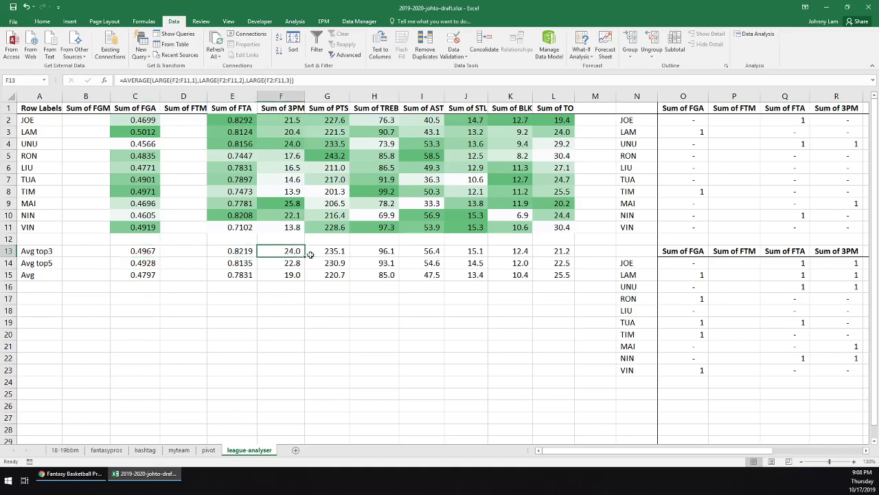
left_click(338, 251)
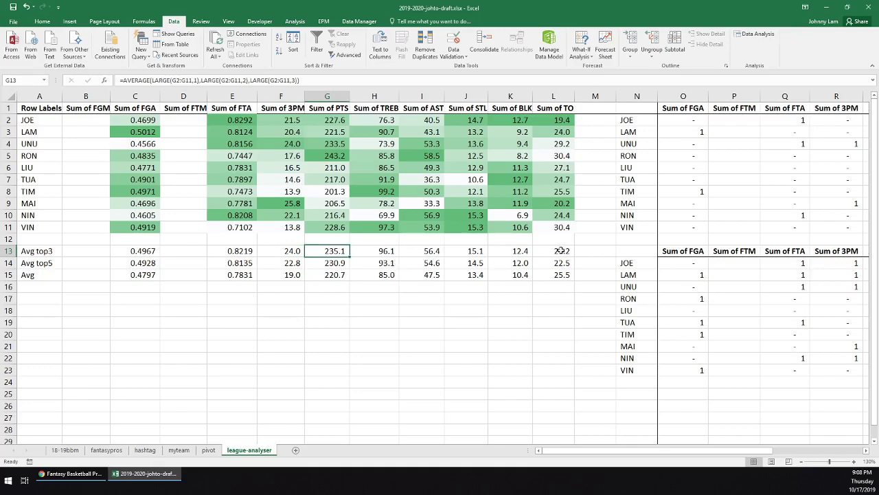
left_click_drag(561, 250, 134, 251)
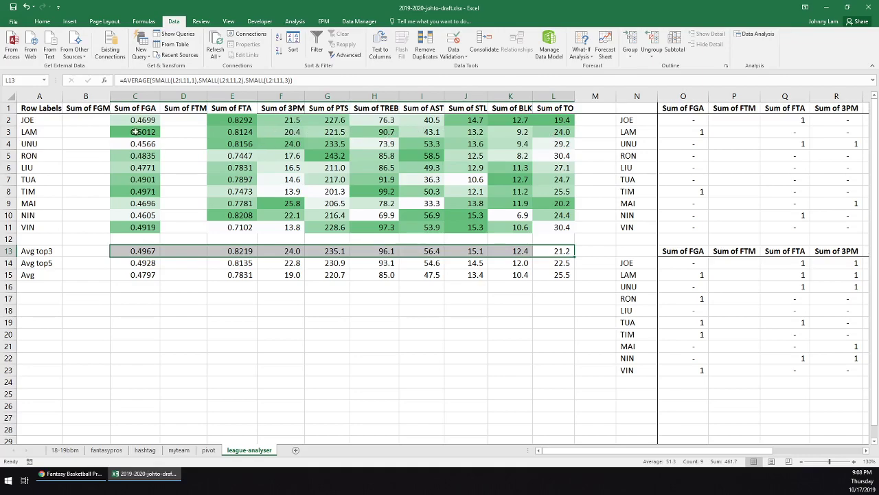
left_click(139, 133)
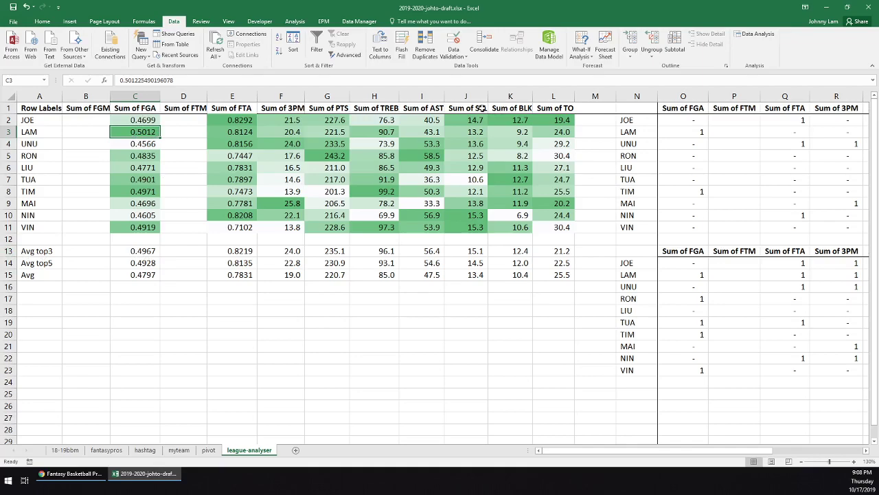
Review the Avg top5 figures in row 14 and the owner totals in rows 2 and 3
left_click(9, 263)
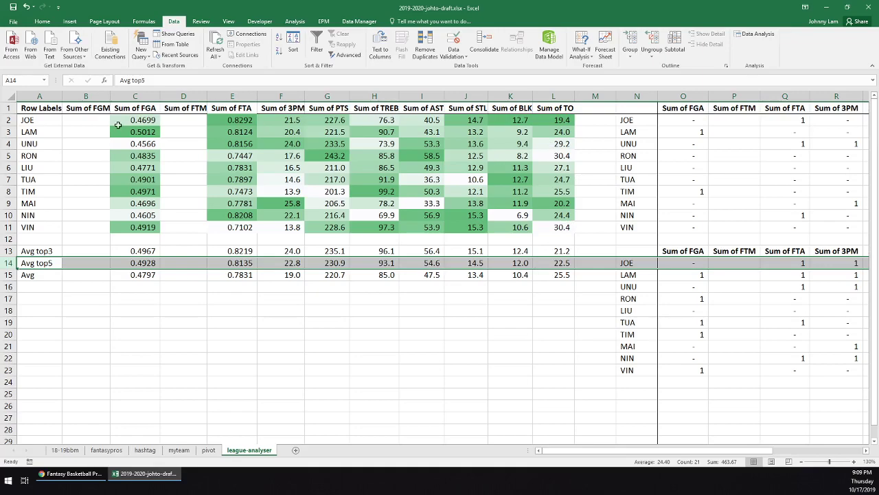
mouse_move(9, 121)
left_mouse_down()
mouse_move(9, 156)
mouse_move(8, 132)
left_mouse_up()
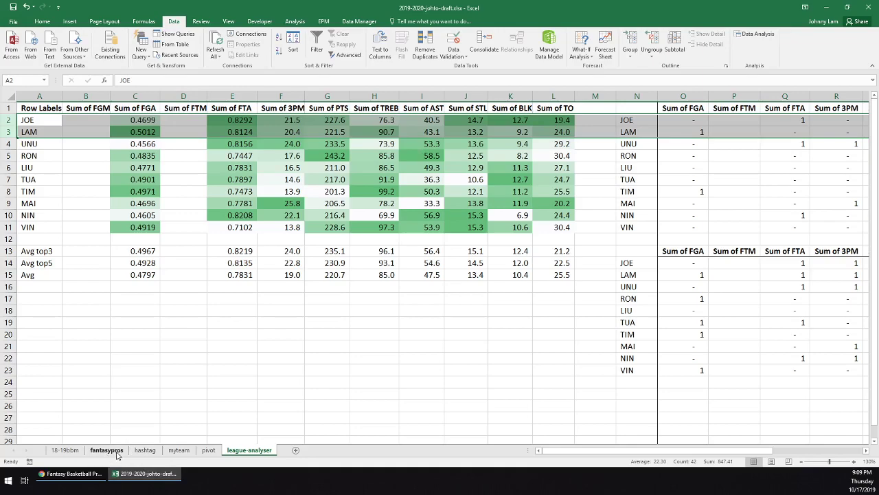
Open the myteam sheet and examine the ranks and players in A2:B11
left_click(144, 450)
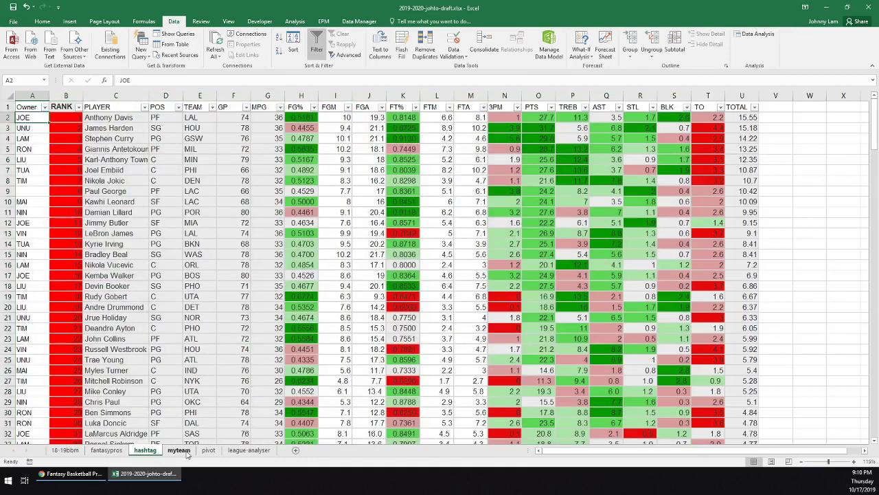
left_click(178, 454)
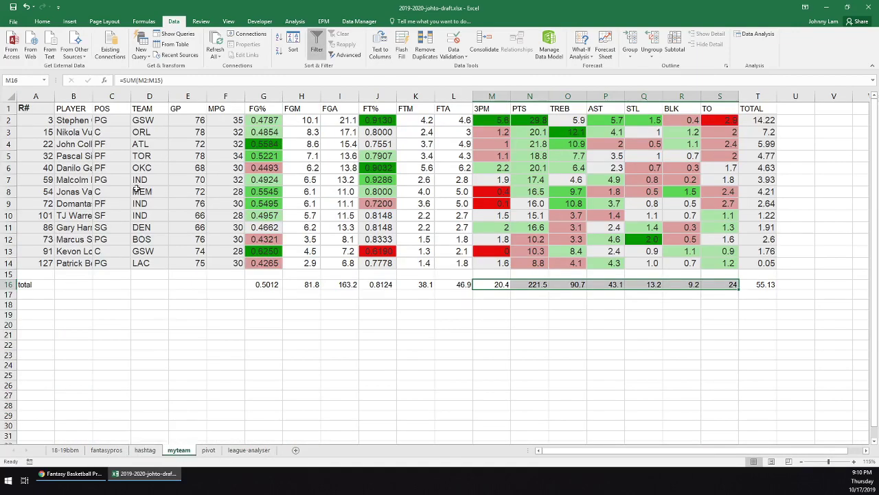
left_click_drag(61, 120, 35, 231)
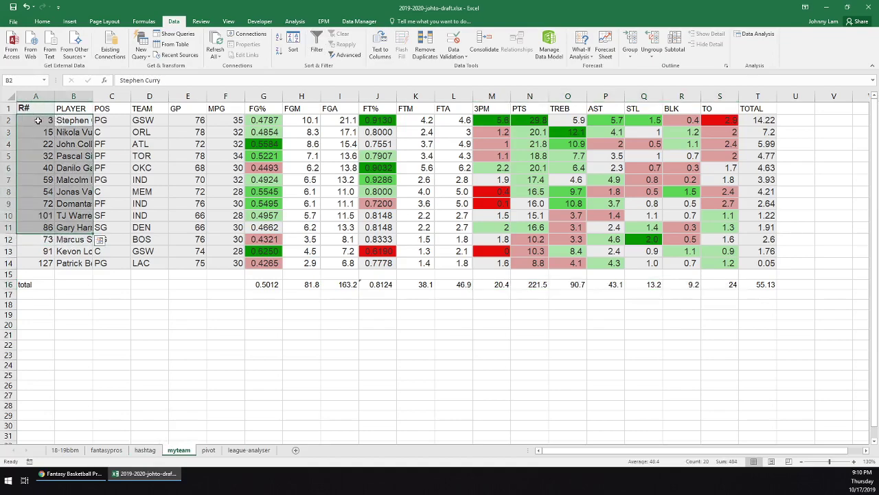
left_click_drag(37, 118, 40, 230)
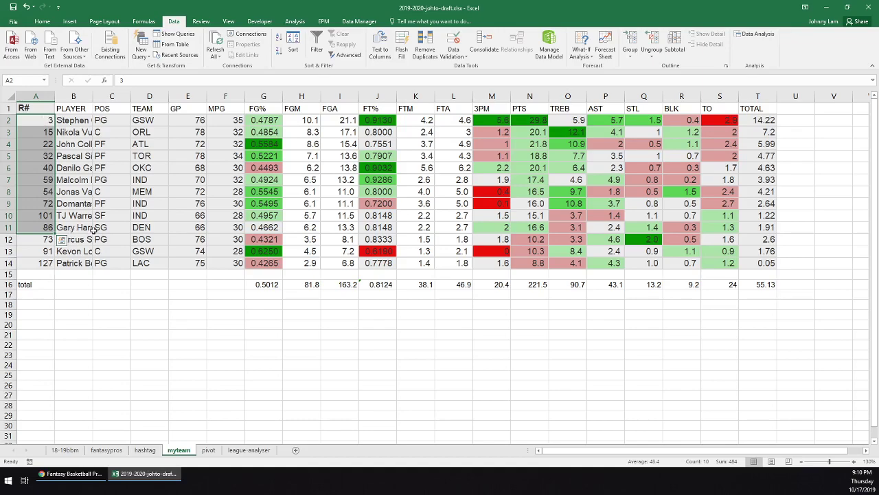
Check the last three players in rows 12 to 14 against the ranks of the first ten in A2:A11
left_click(47, 251)
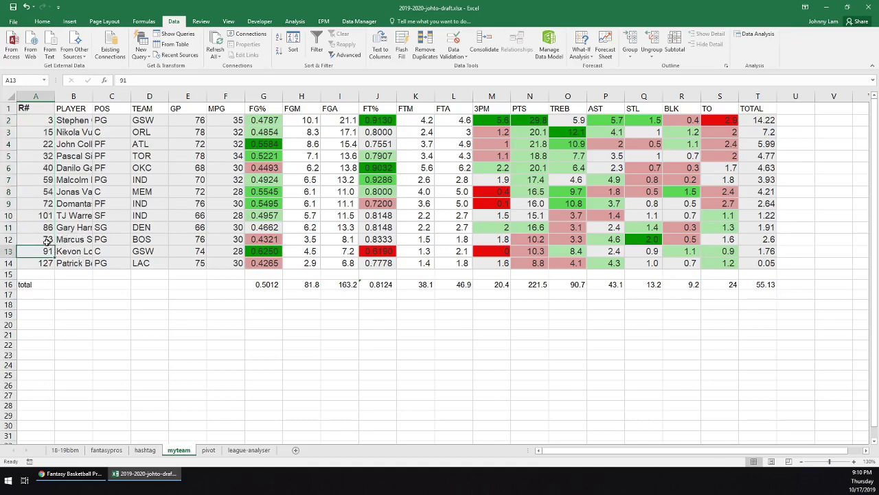
left_click(74, 240)
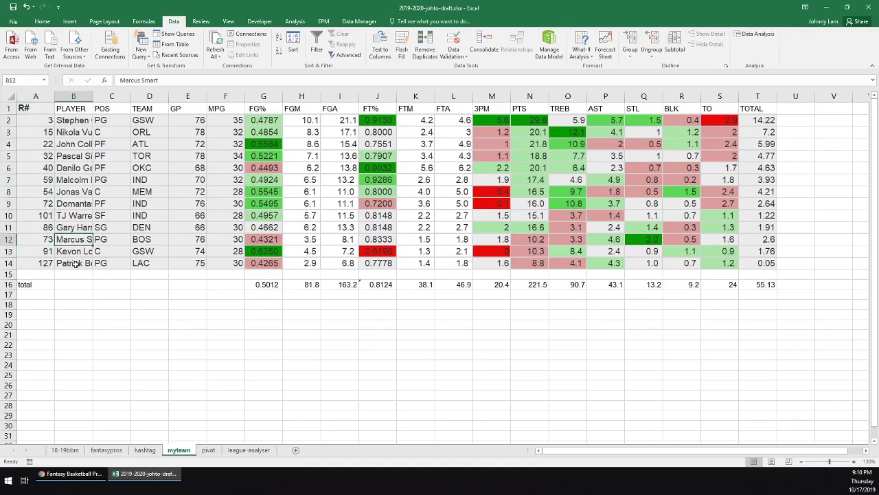
left_click(76, 264)
left_click(76, 251)
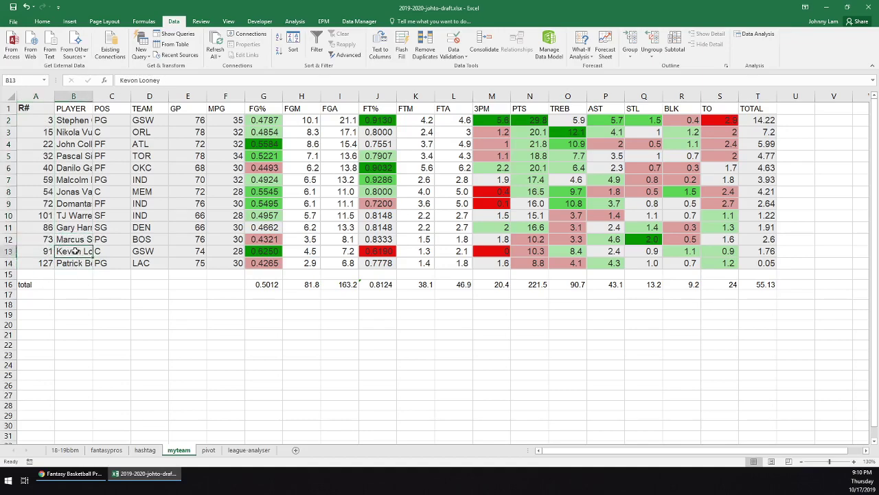
left_click_drag(40, 239, 38, 264)
left_click_drag(46, 226, 48, 120)
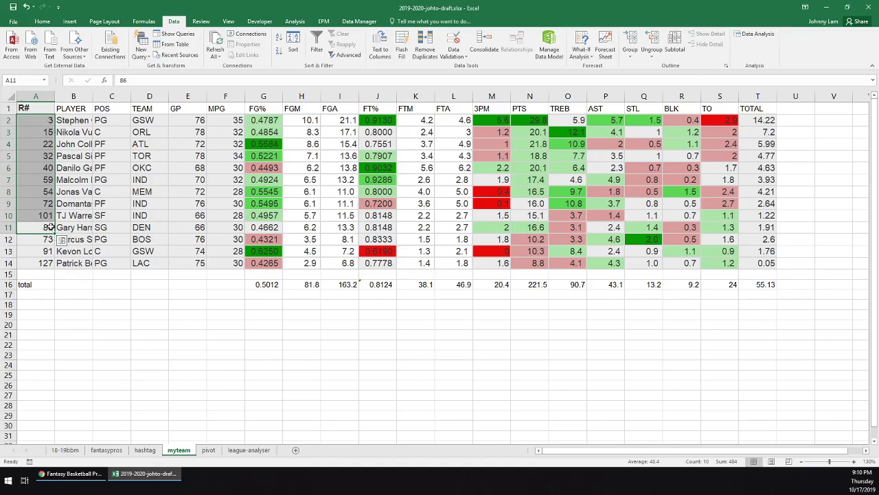
Review the full statistics in A2:T11, and compare the ranks in A2:A12 with those in A13:A14
left_click_drag(31, 120, 772, 231)
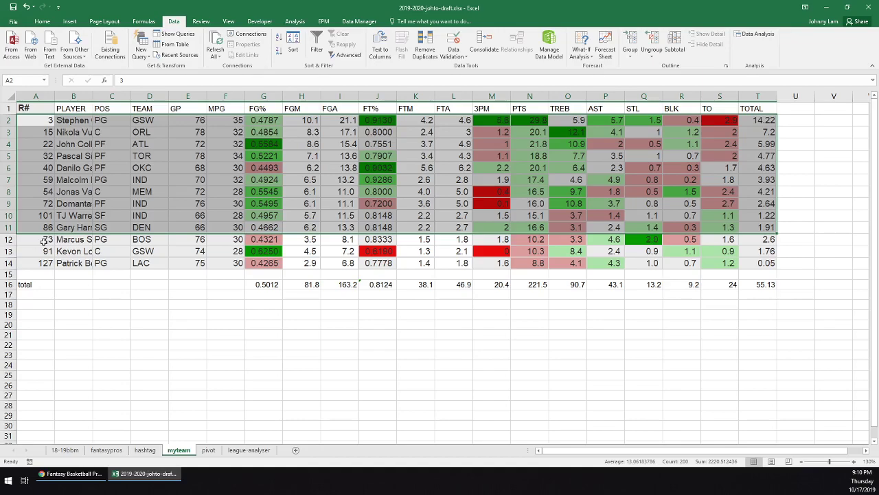
left_click_drag(43, 241, 27, 114)
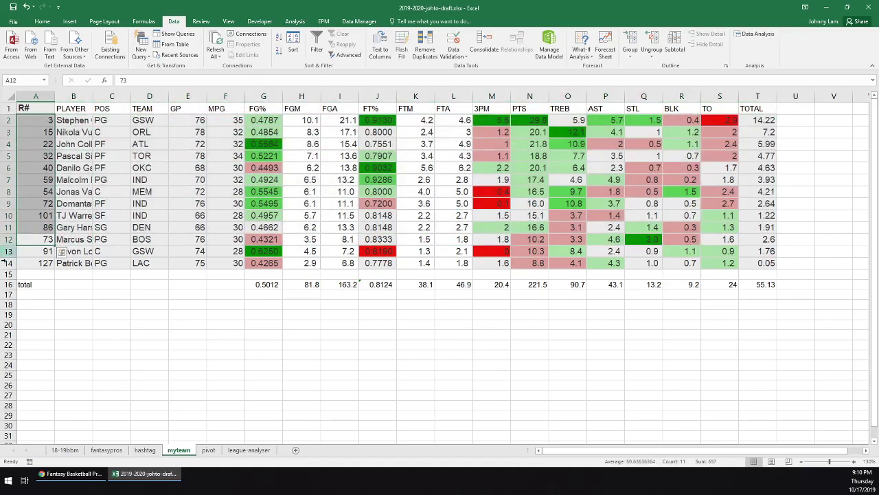
left_click_drag(29, 252, 33, 265)
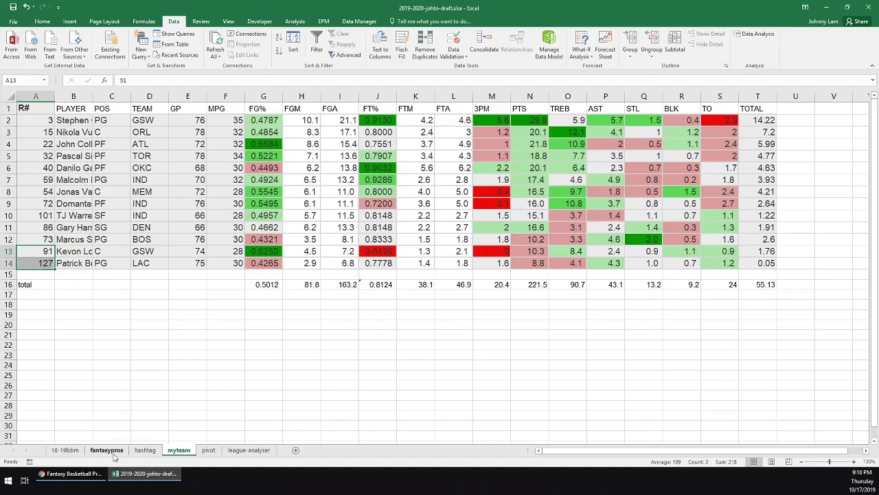
On the hashtag sheet, examine the Owner assignments in A4, A7 and A10 and the blank Owner cell A9
left_click(145, 451)
left_click(24, 139)
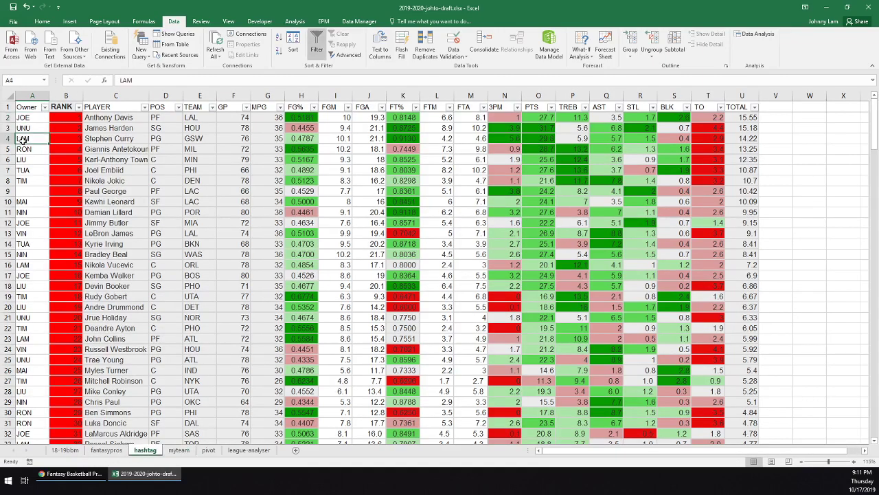
left_click(22, 190)
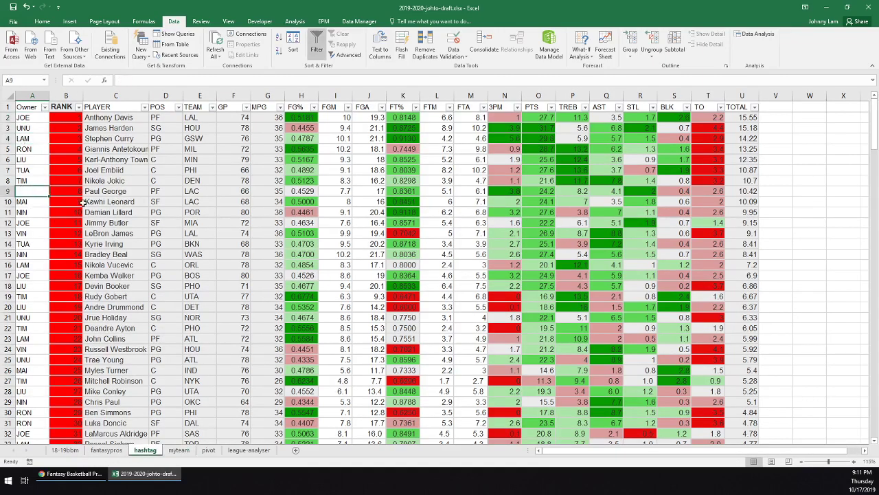
left_click(35, 138)
left_click(38, 171)
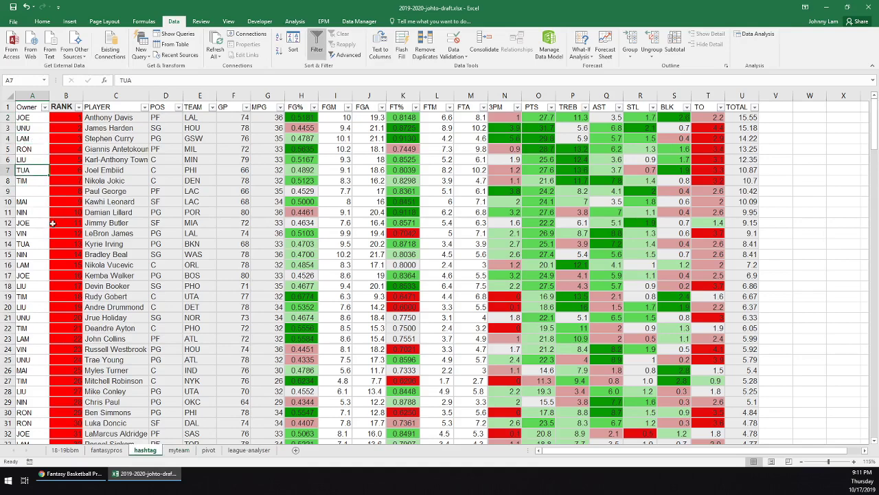
left_click(41, 192)
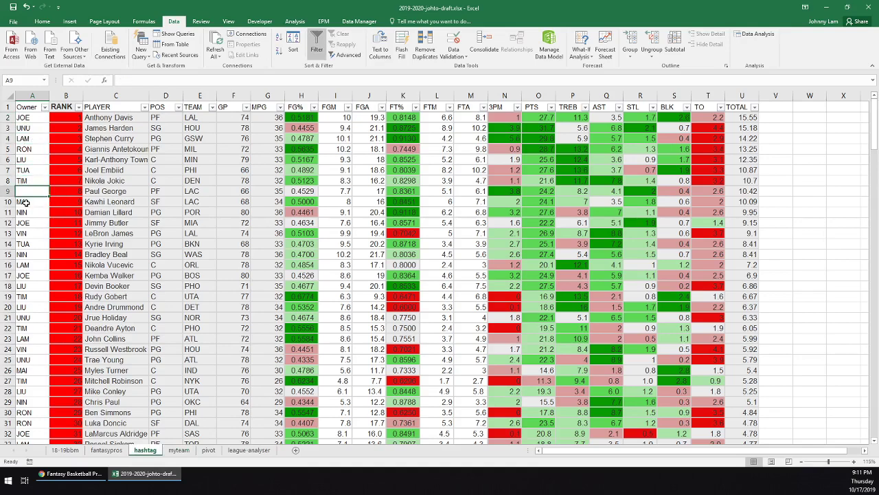
left_click(25, 202)
left_click_drag(31, 190, 31, 202)
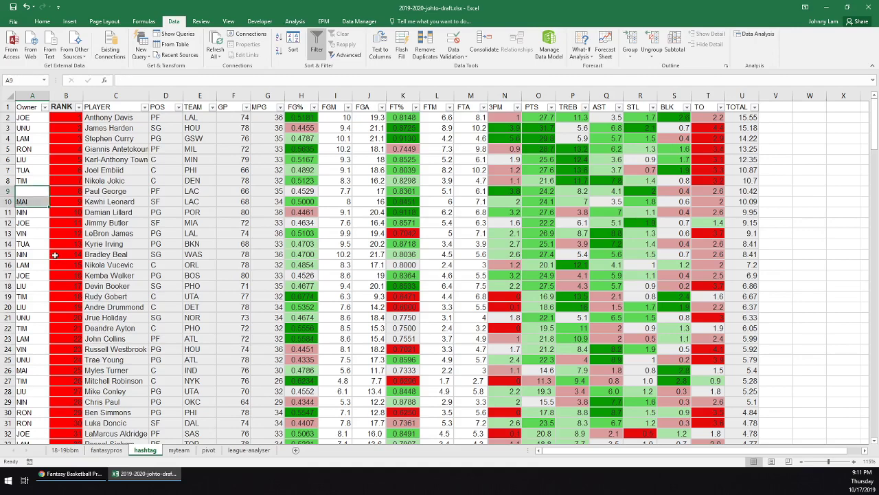
left_click(37, 190)
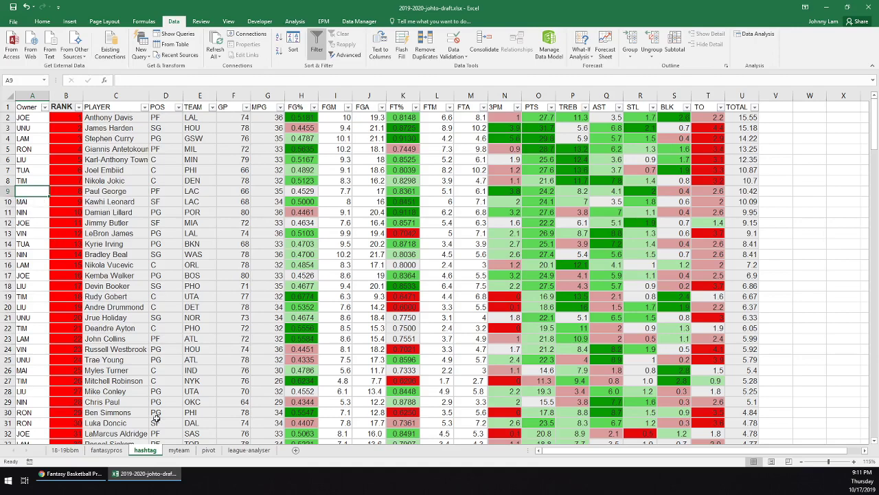
On the league-analyser sheet, review the row 9 team's totals in C9:L9, checking its STL, TREB and PTS values
left_click(249, 450)
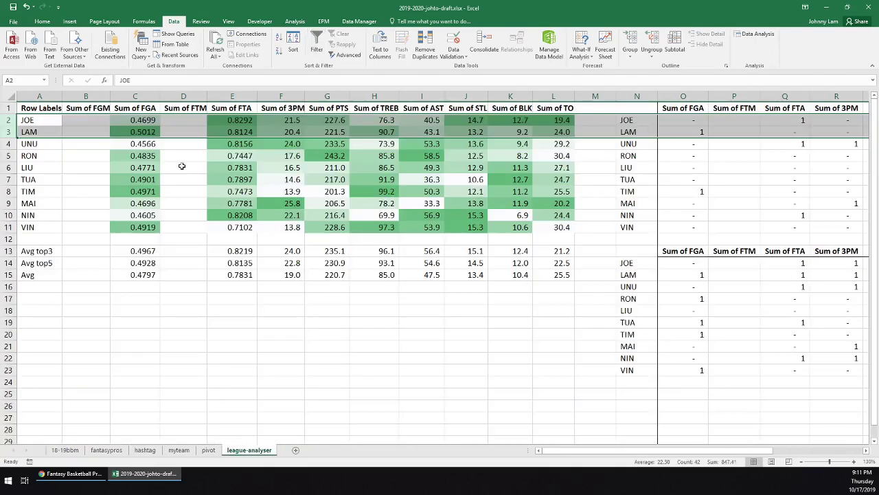
left_click(261, 243)
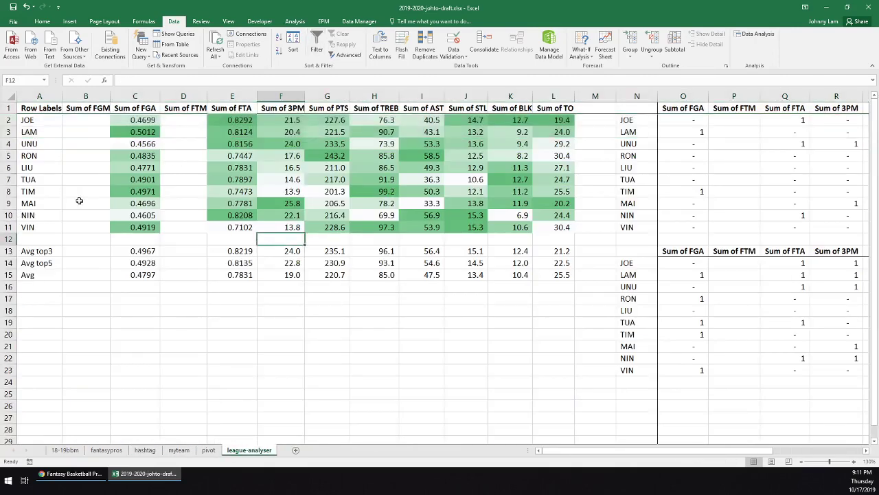
left_click_drag(146, 206, 562, 203)
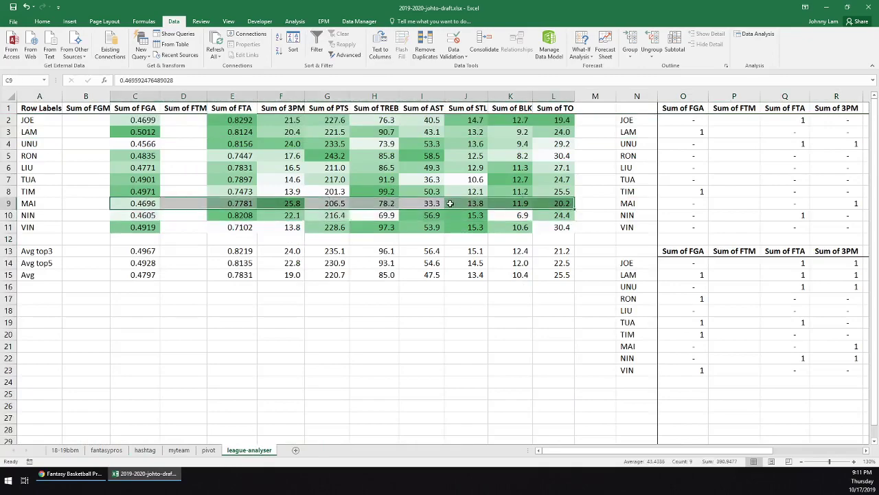
left_click(473, 203)
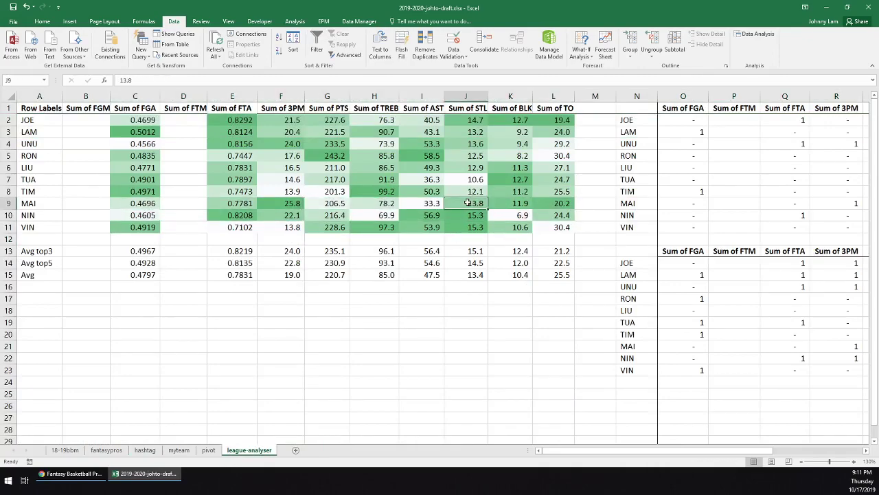
left_click(371, 204)
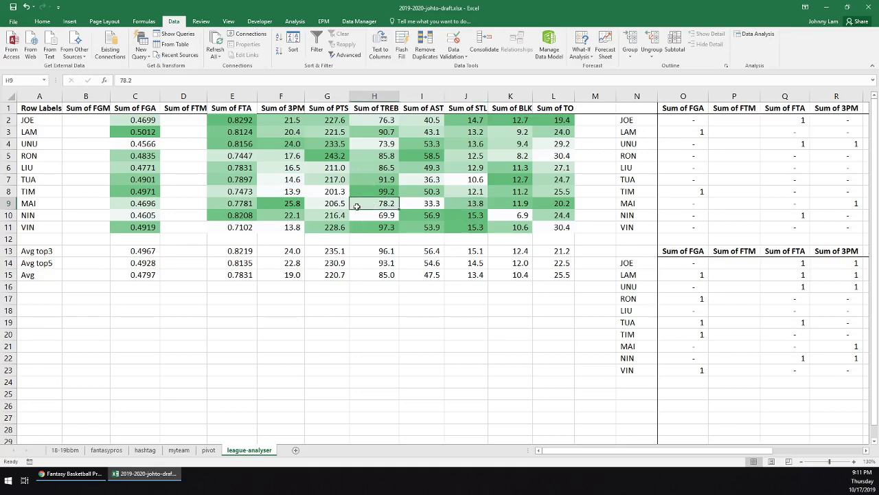
left_click(328, 205)
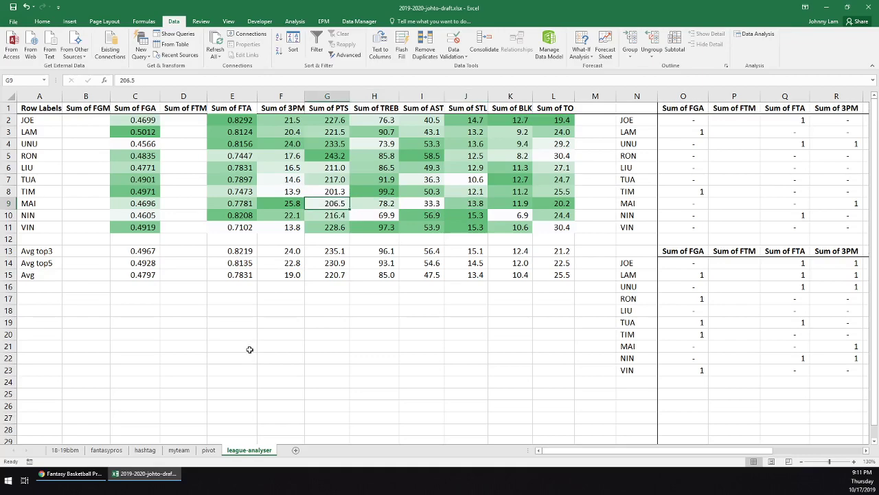
Review the Avg row in A15:L15 and compare the Sum of TO average in L15 with L11, L4 and L5:L6
left_click_drag(53, 274, 561, 278)
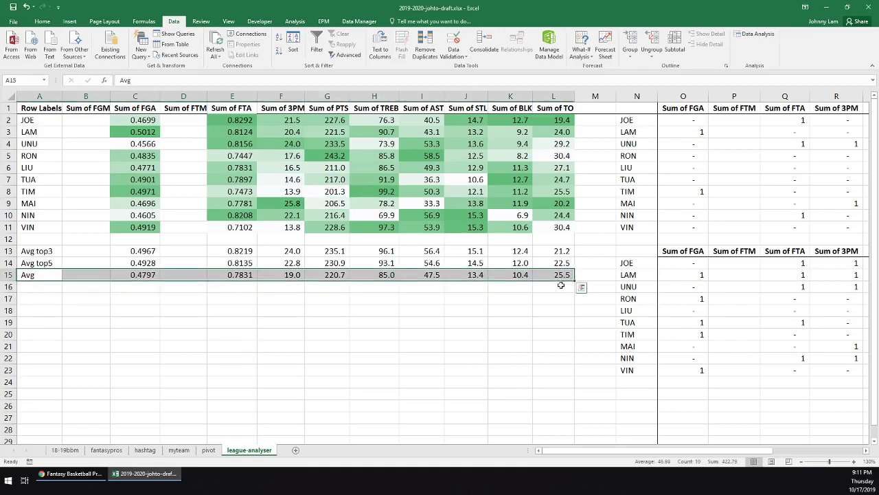
left_click(558, 290)
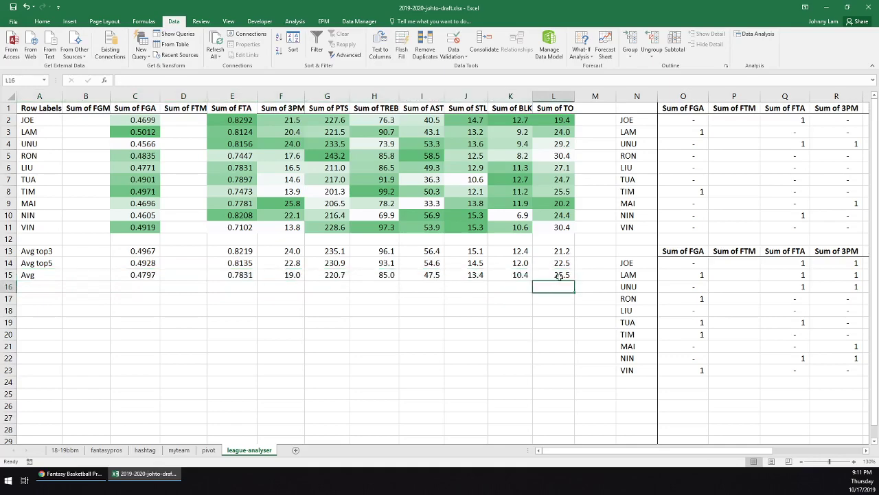
left_click(560, 277)
left_click(560, 229)
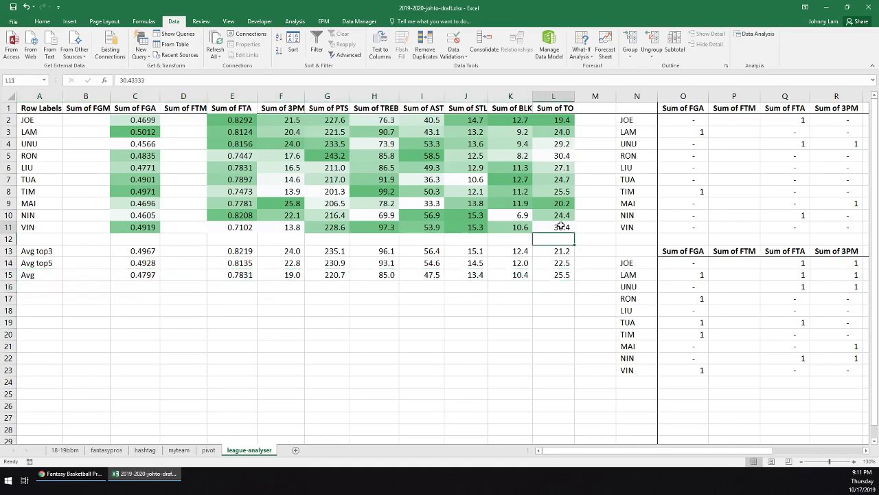
left_click(562, 144)
mouse_move(561, 155)
left_mouse_down()
mouse_move(560, 145)
mouse_move(564, 170)
left_mouse_up()
left_click(562, 275)
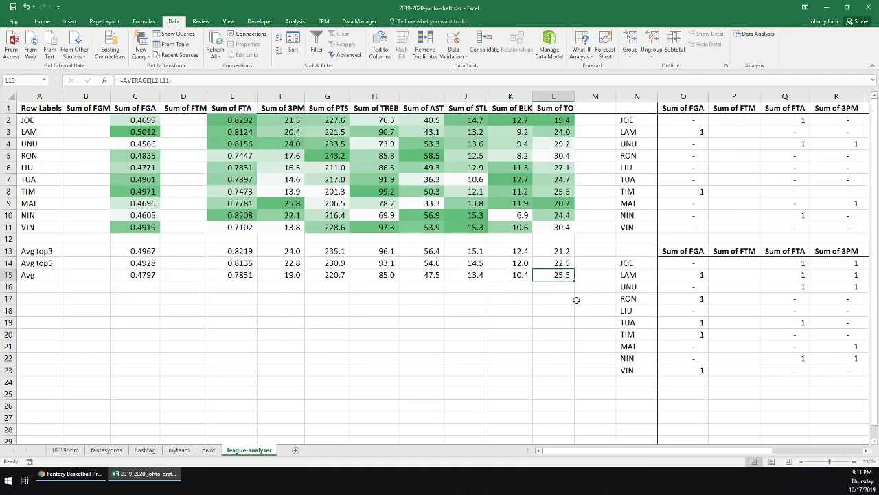
Compare the row 3 team's TO, AST and TREB totals with the Avg row, checking the averages across C15:K15
left_click(567, 135)
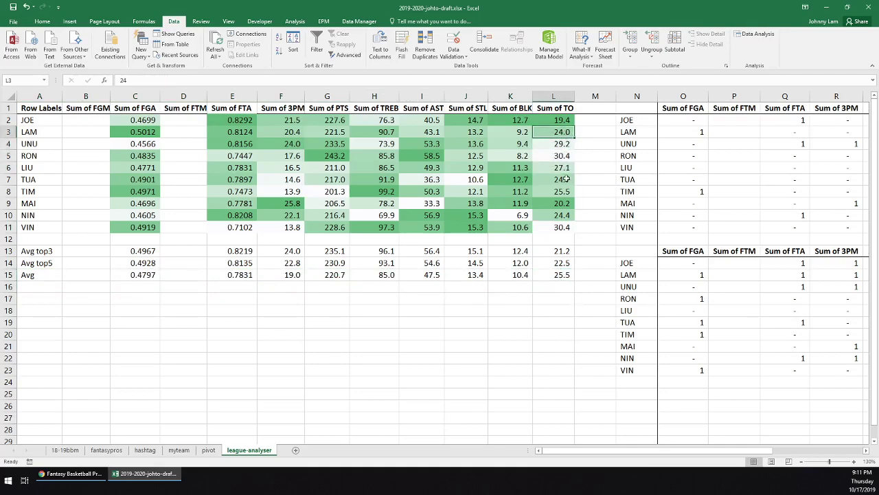
left_click(521, 275)
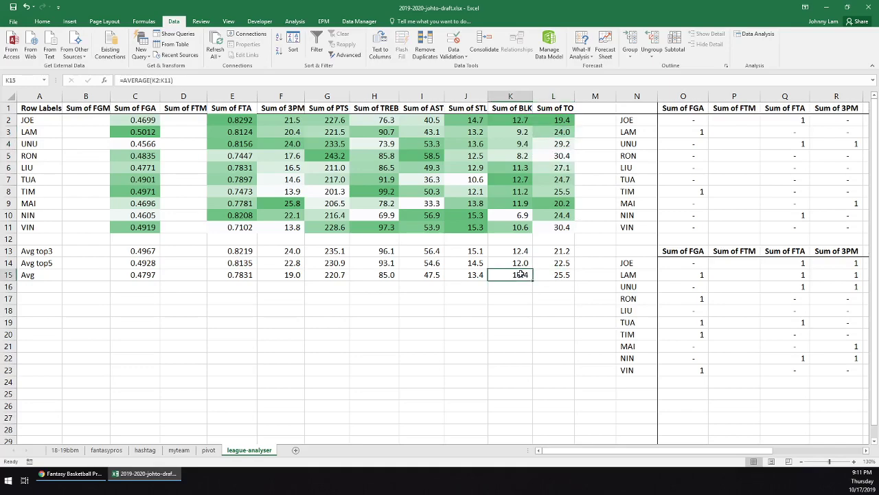
left_click(475, 276)
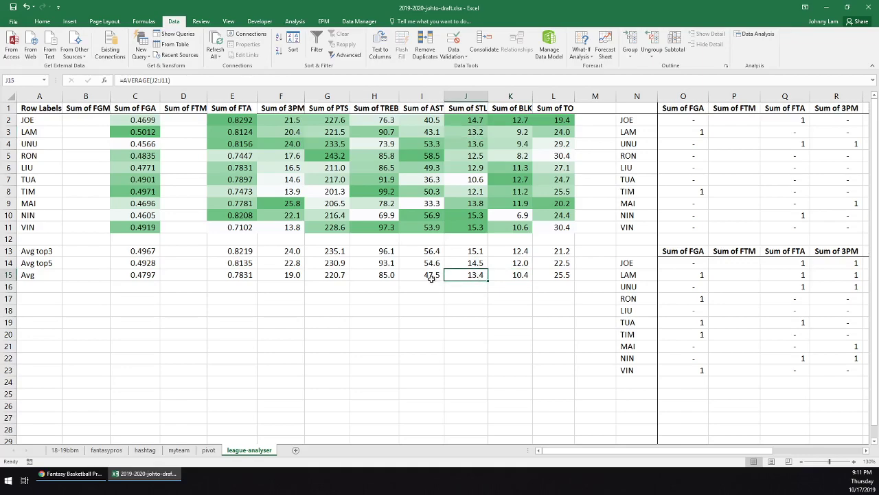
left_click(436, 132)
left_click(437, 273)
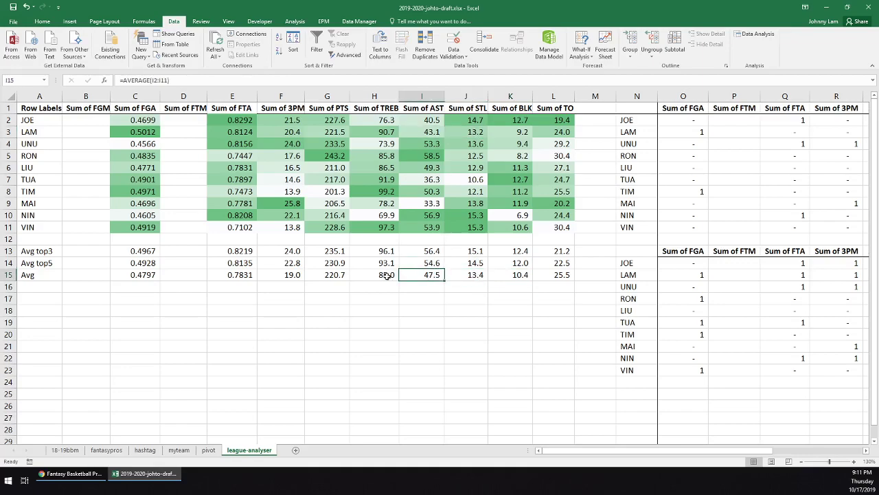
left_click(386, 276)
left_click(378, 135)
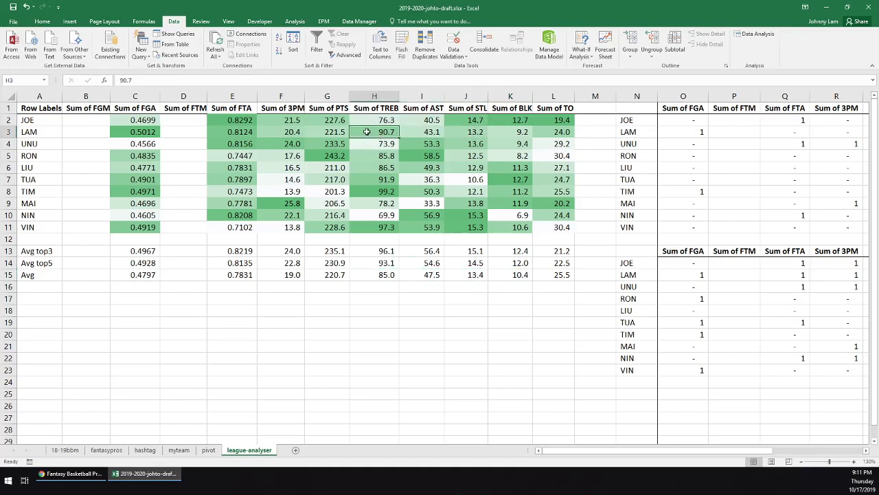
left_click(336, 275)
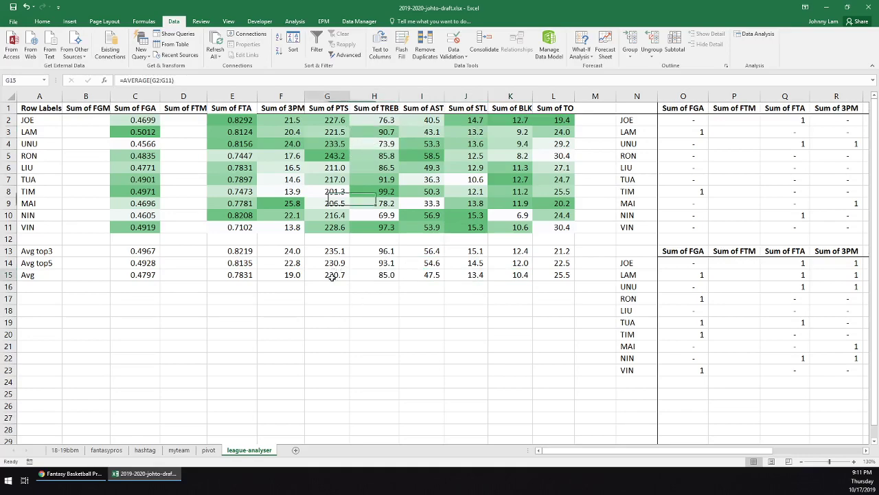
left_click(293, 274)
left_click(184, 274)
left_click(136, 274)
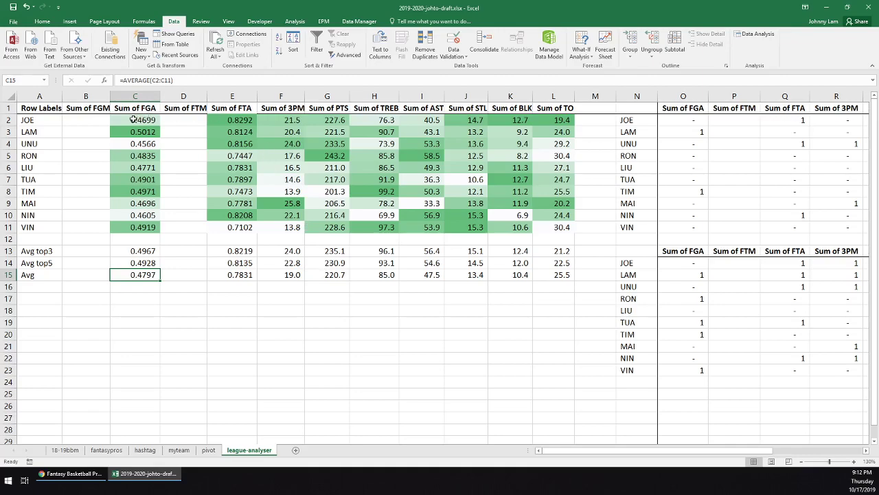
Review the row 2 team's totals in C2:L2, checking its Sum of TO in L2 and the team labels in A10 and row 2
left_click_drag(137, 119, 560, 119)
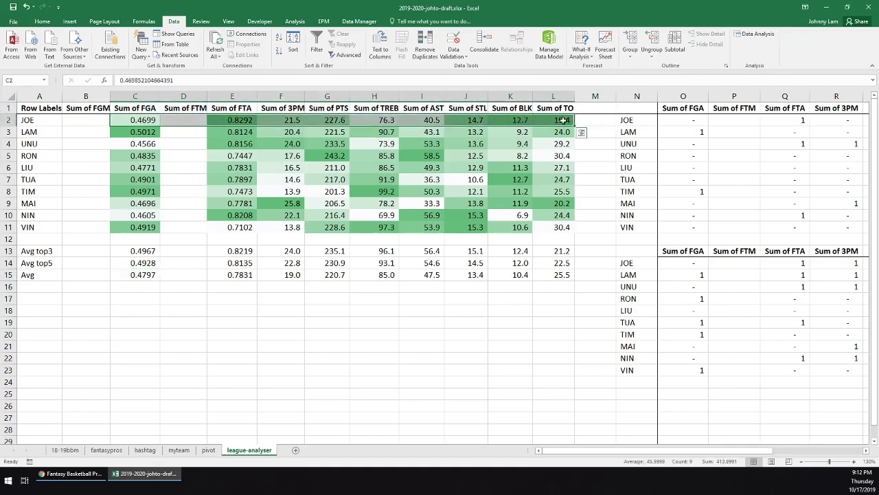
left_click(560, 120)
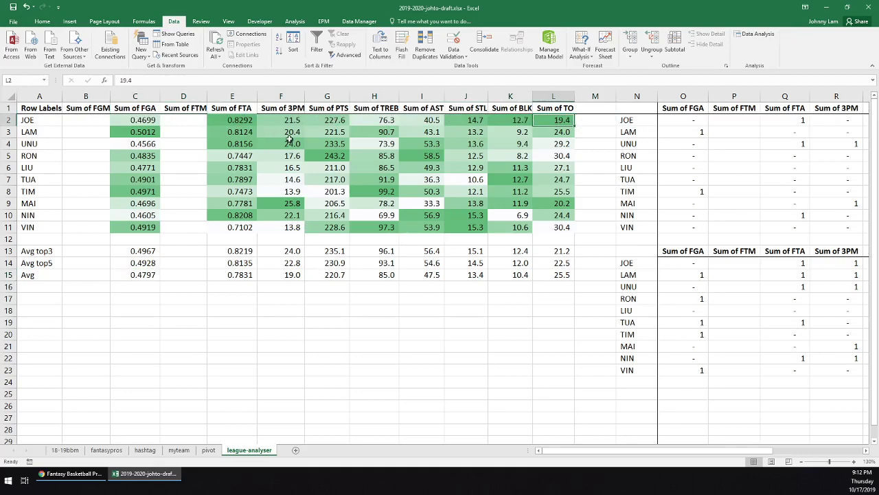
left_click(8, 120)
left_click(28, 216)
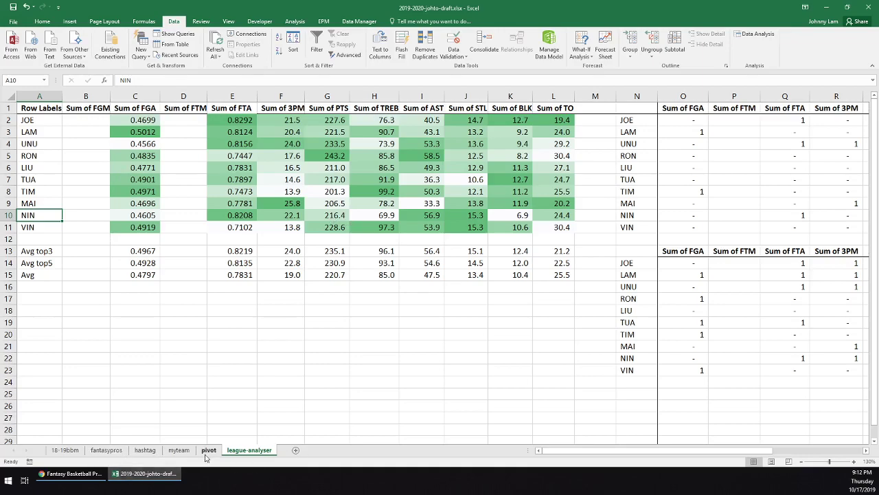
left_click(558, 118)
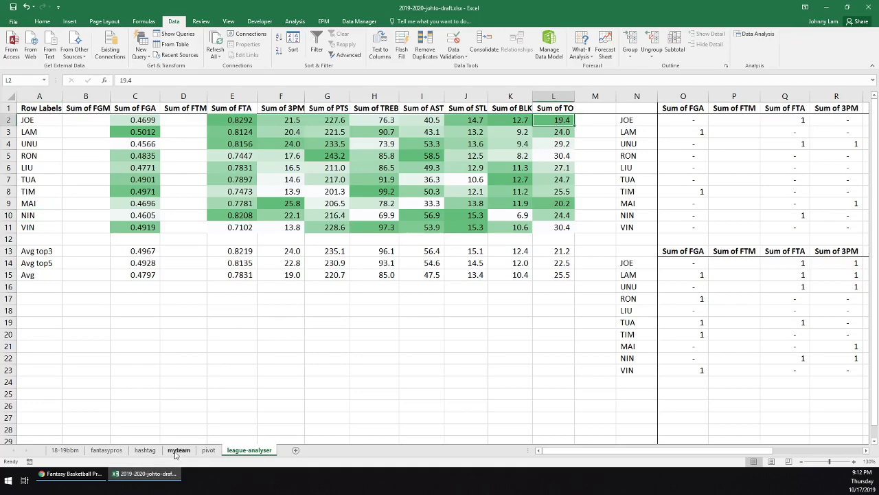
On the hashtag sheet, examine James Harden's projections in row 3, focusing on FTM in L3 and FTA in M3
left_click(145, 450)
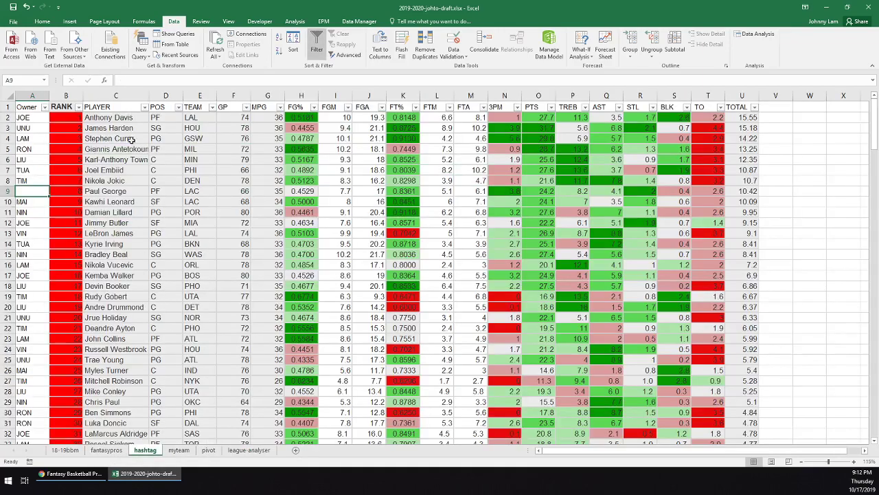
left_click(118, 130)
left_click(9, 128)
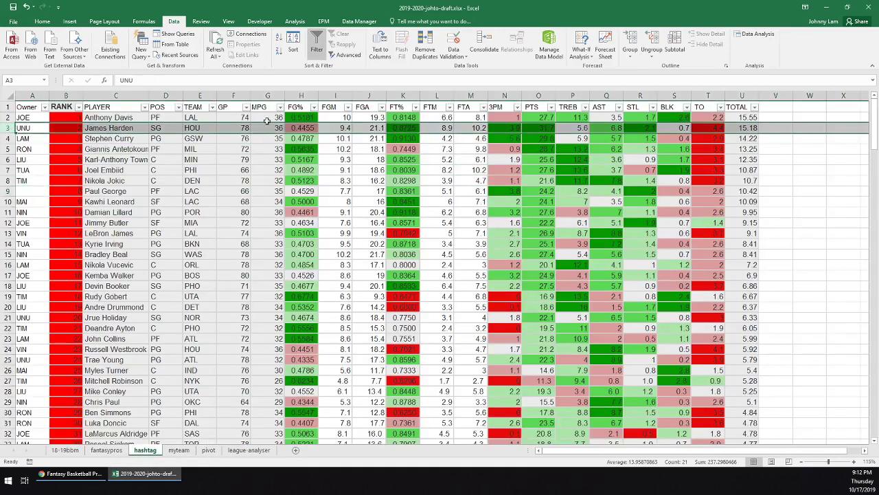
mouse_move(461, 129)
left_mouse_down()
mouse_move(447, 128)
mouse_move(476, 128)
left_mouse_up()
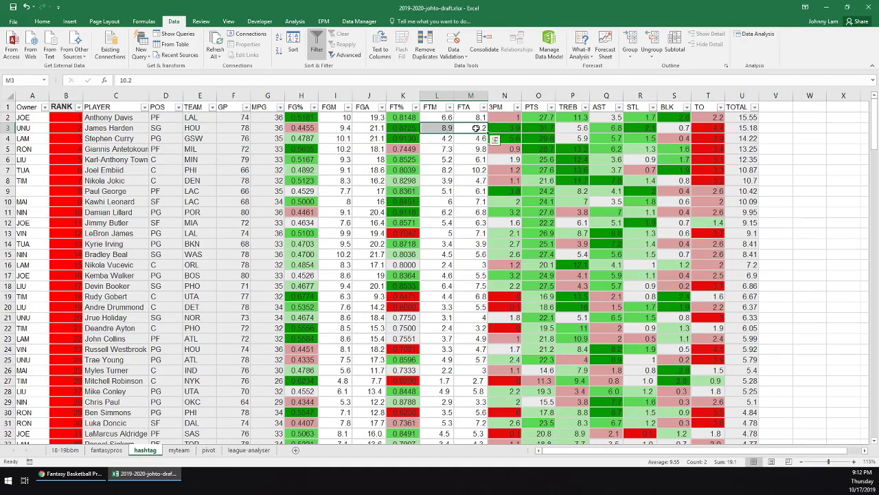
left_click(473, 130)
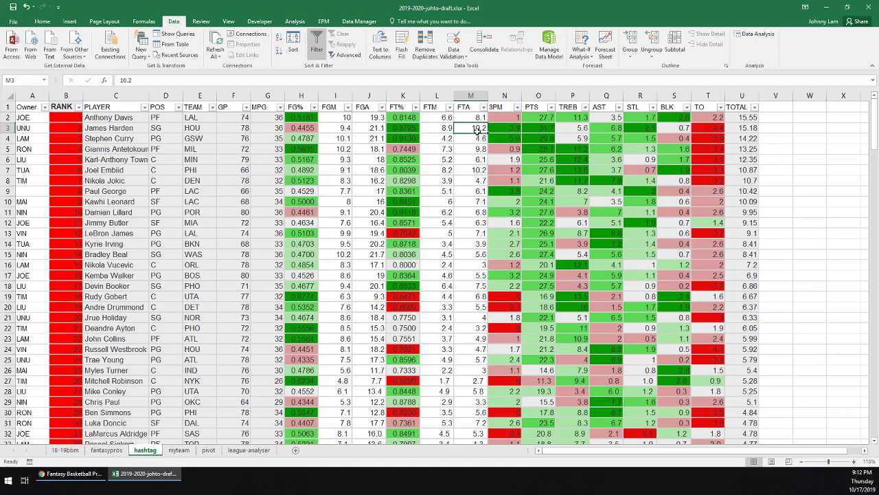
left_click(446, 128)
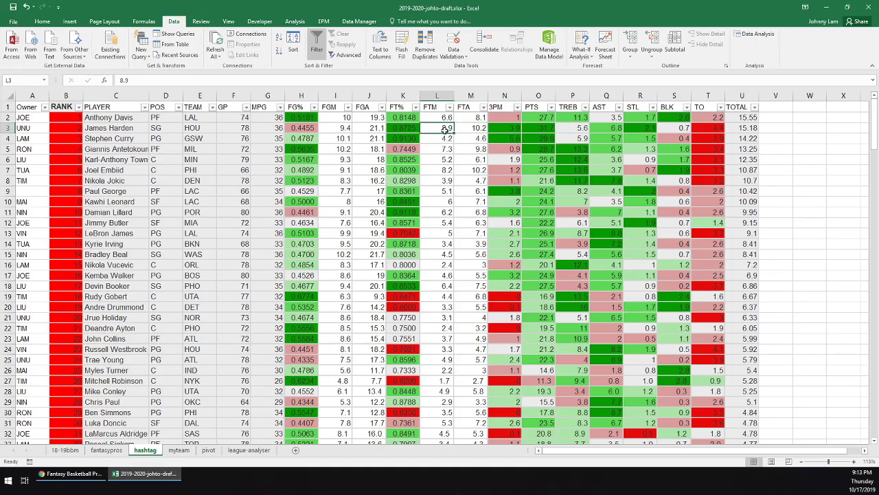
left_click(475, 128)
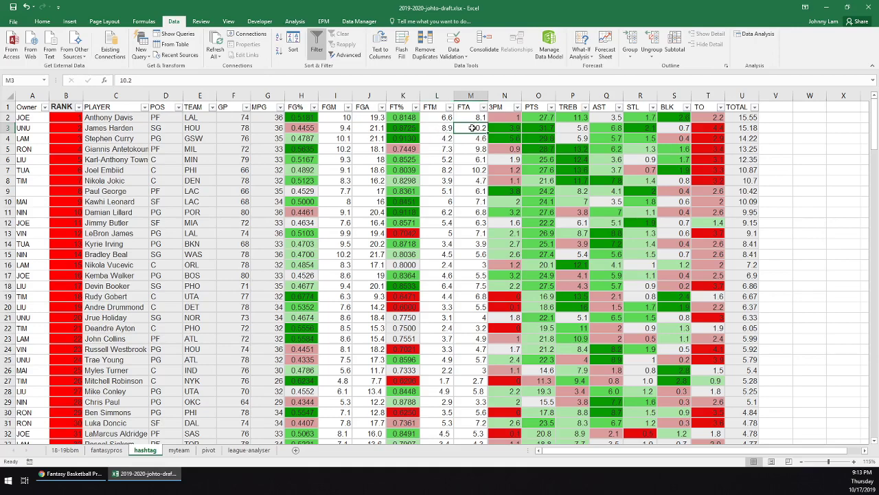
left_click_drag(472, 127, 446, 128)
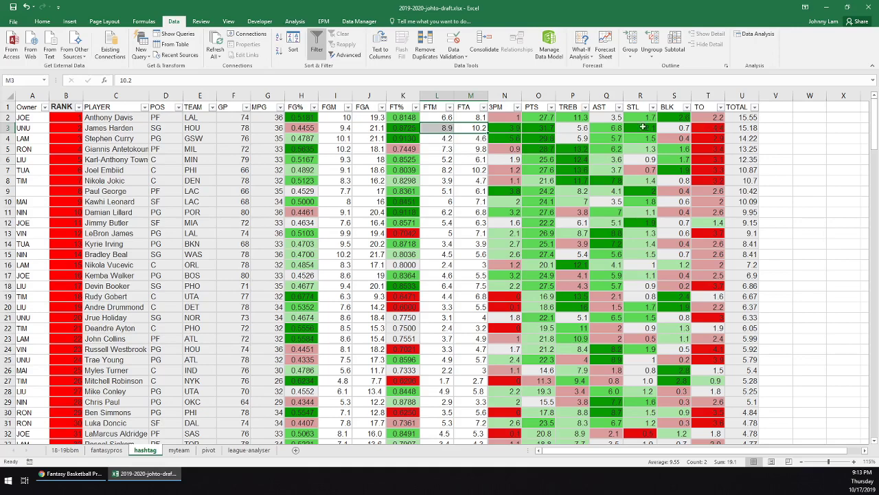
Check James Harden's TO, STL and AST values in row 3, and review his free-throw figures in K3:M3
left_click(708, 128)
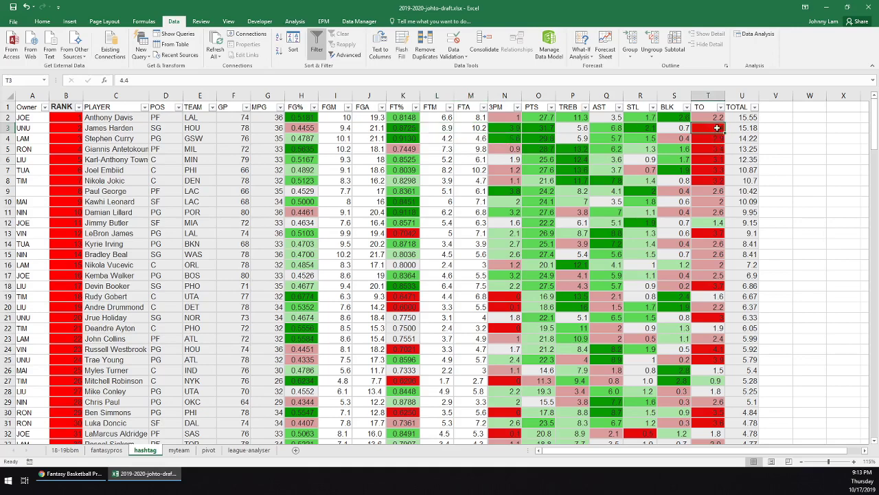
left_click(636, 128)
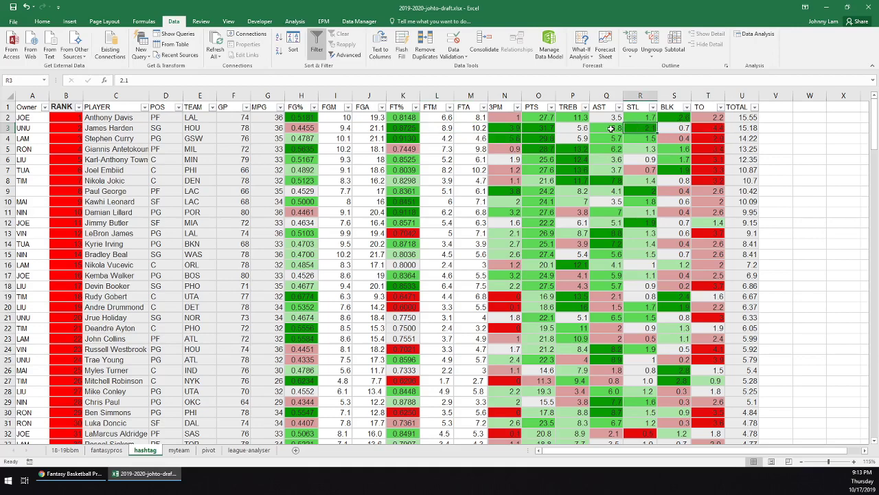
left_click(610, 129)
left_click(483, 128)
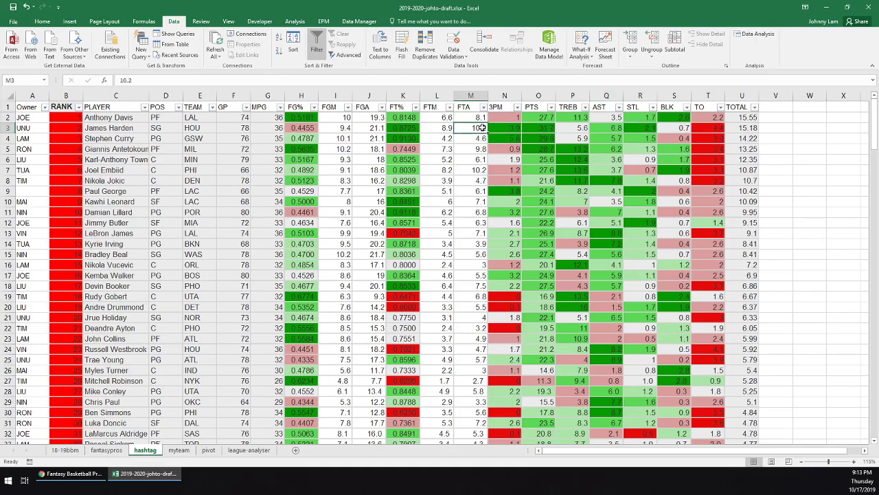
left_click_drag(483, 127, 401, 130)
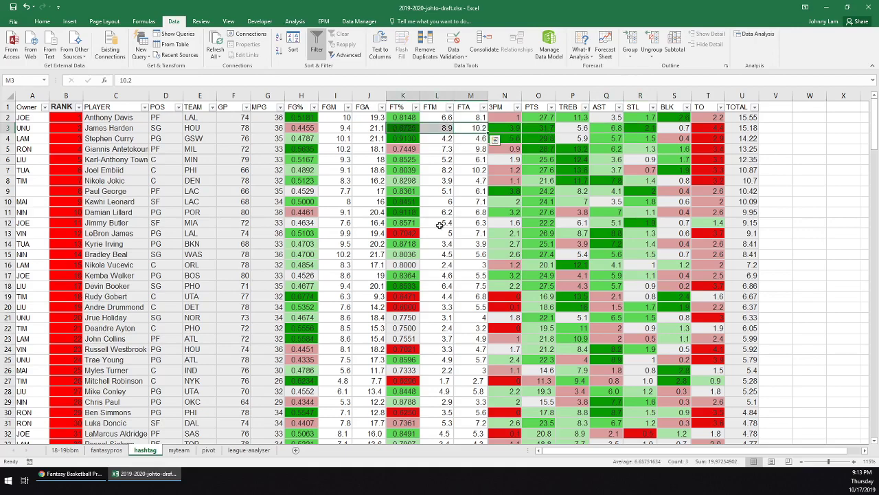
Revisit the league-analyser sheet, the first player's M2:T2 statistics on myteam, and the owner table in A1:L18 on pivot
left_click(259, 451)
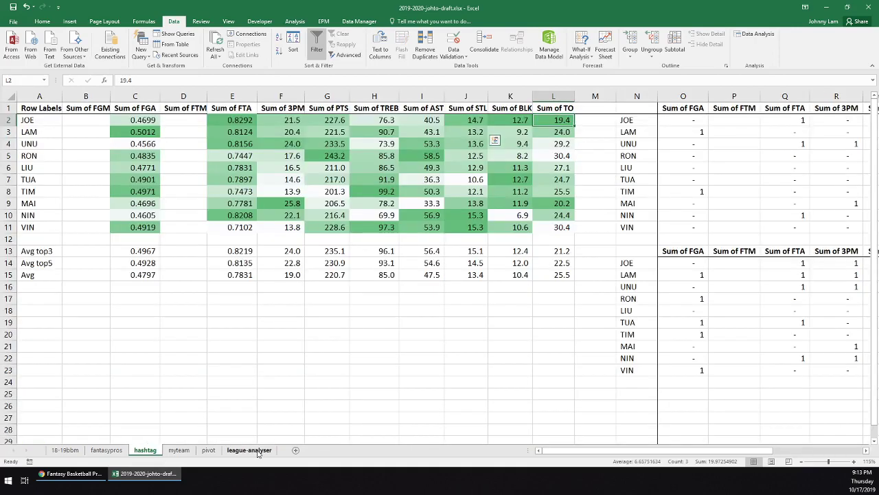
left_click(178, 450)
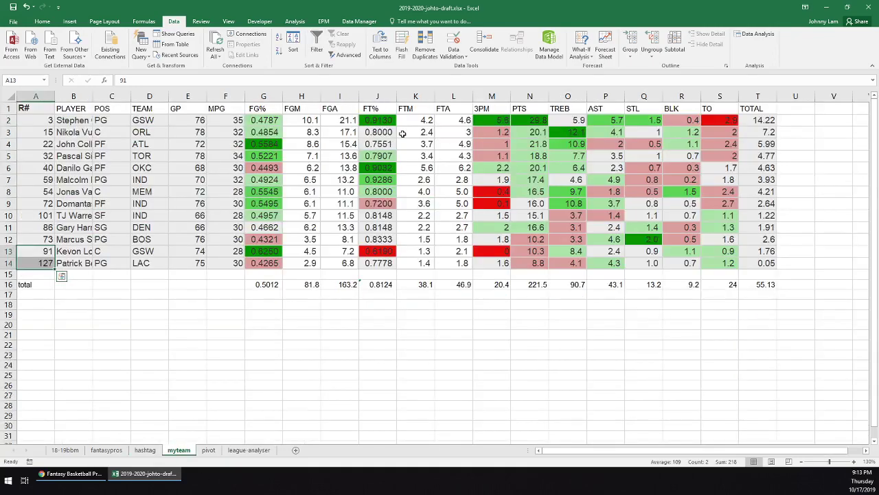
left_click_drag(744, 115, 475, 124)
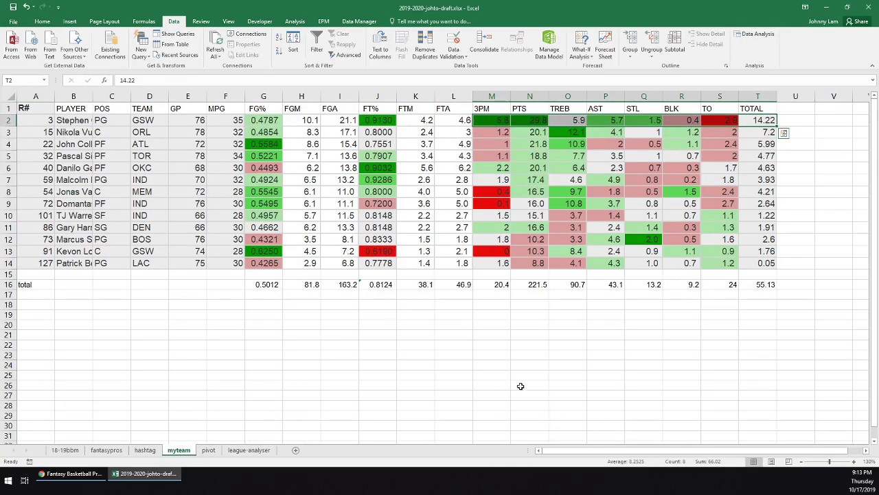
left_click(208, 450)
left_click_drag(41, 110, 574, 309)
left_click(485, 405)
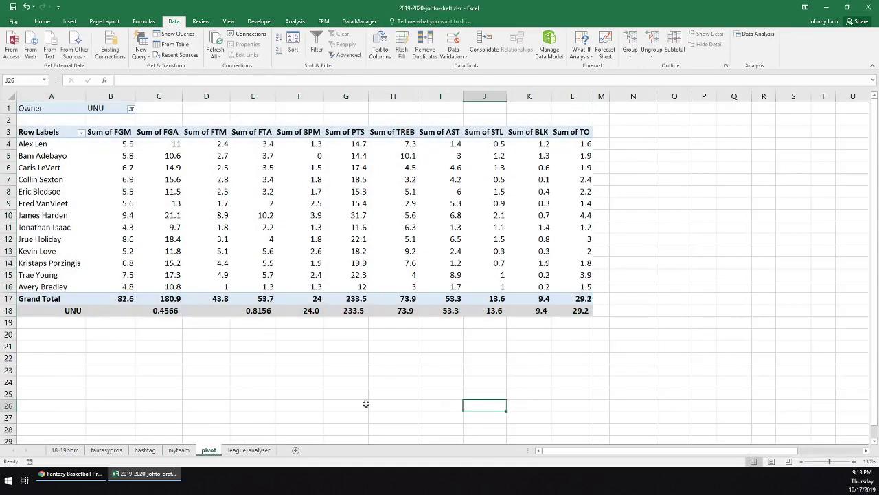
Look over the hashtag projections and the 18-19bbm statistics, and check the Owner cell A2 on the hashtag sheet
left_click(145, 450)
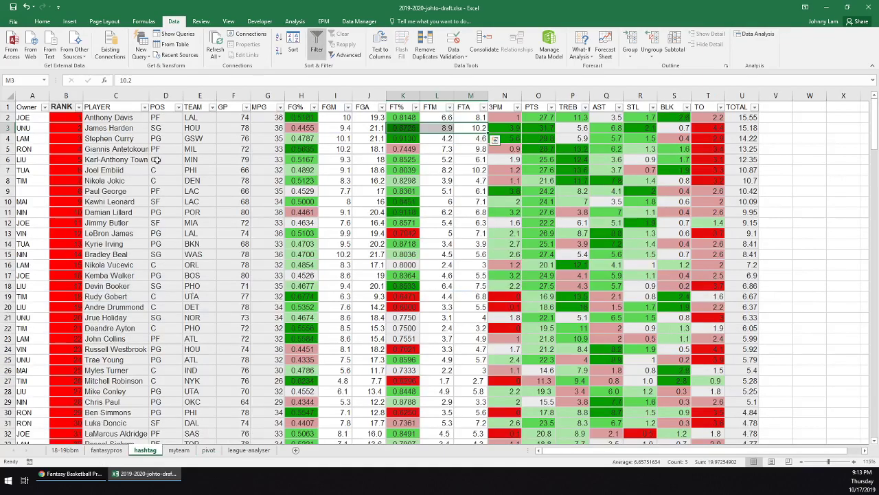
left_click(66, 450)
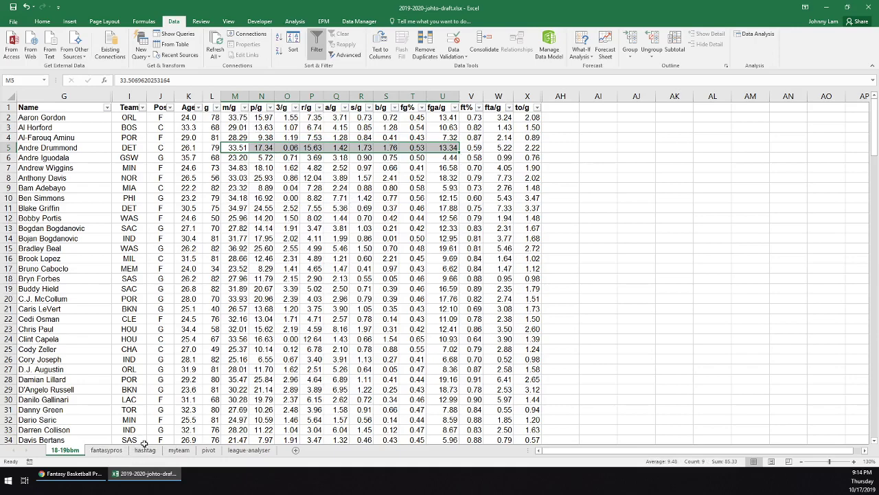
left_click(148, 450)
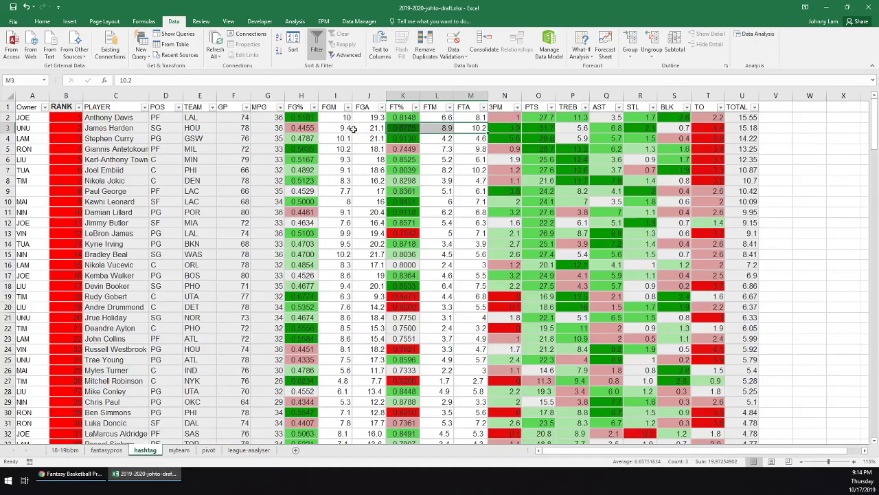
mouse_move(44, 123)
left_mouse_down()
mouse_move(27, 289)
mouse_move(30, 258)
mouse_move(37, 389)
mouse_move(34, 117)
left_mouse_up()
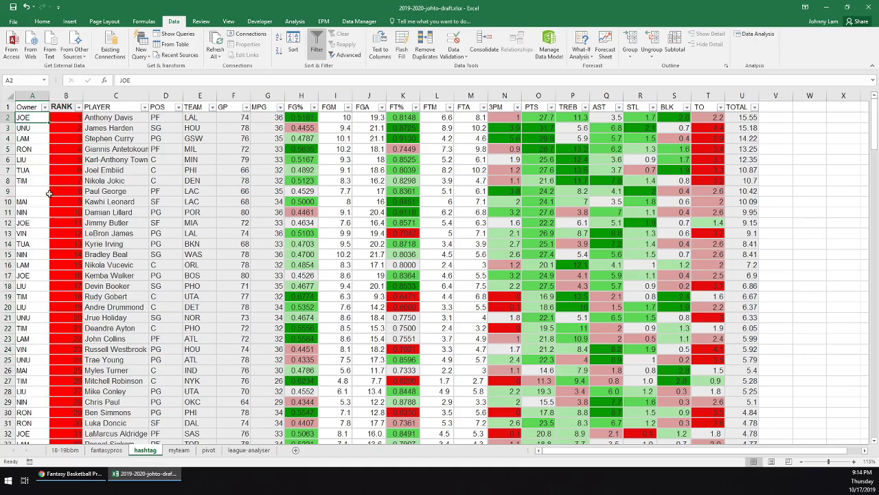
View the pivot sheet, and examine the league-analyser's > top5 sum in Y2 and > avg heading in Y13
left_click(209, 451)
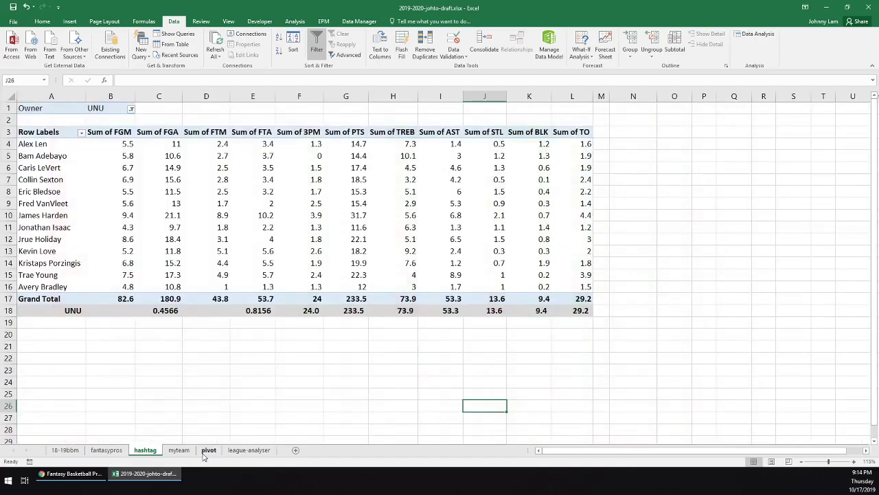
left_click(258, 451)
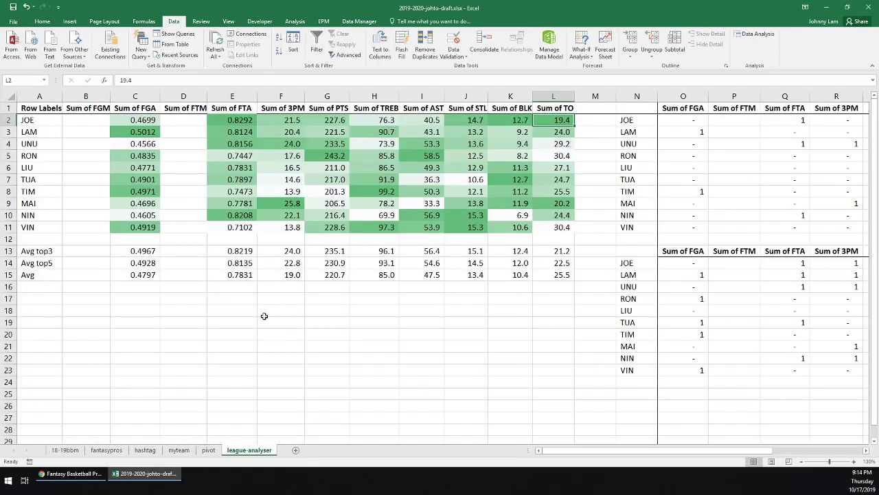
left_click_drag(560, 451, 655, 457)
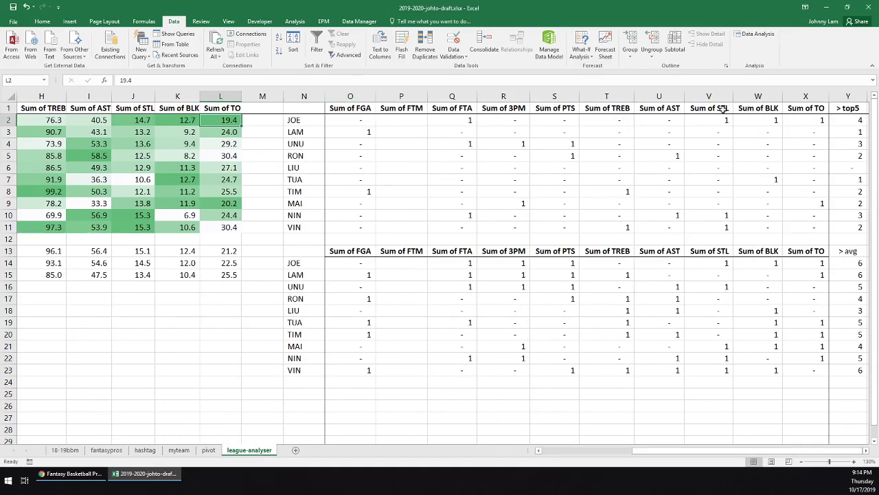
left_click(839, 123)
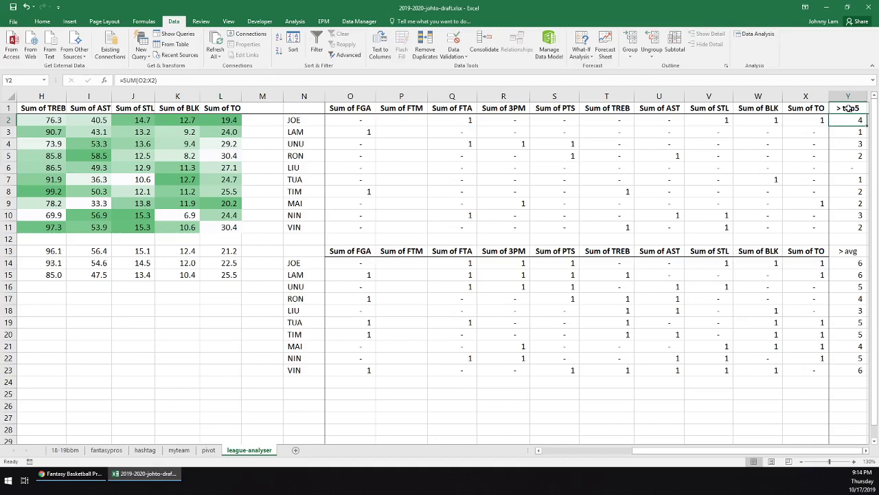
left_click(844, 252)
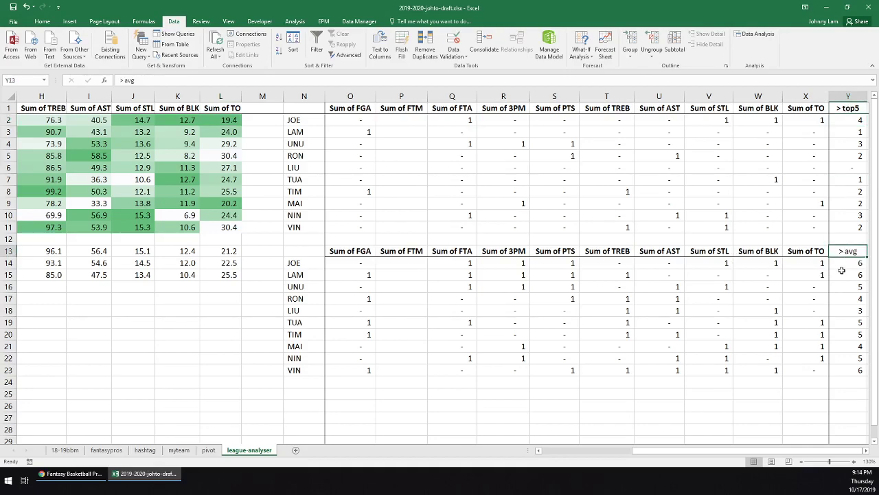
Examine the > top5 sum in Y2, and compare N6:Y6 with the same owner's above-average flags in N18:Y18, including T18, U18 and W18
left_click(840, 121)
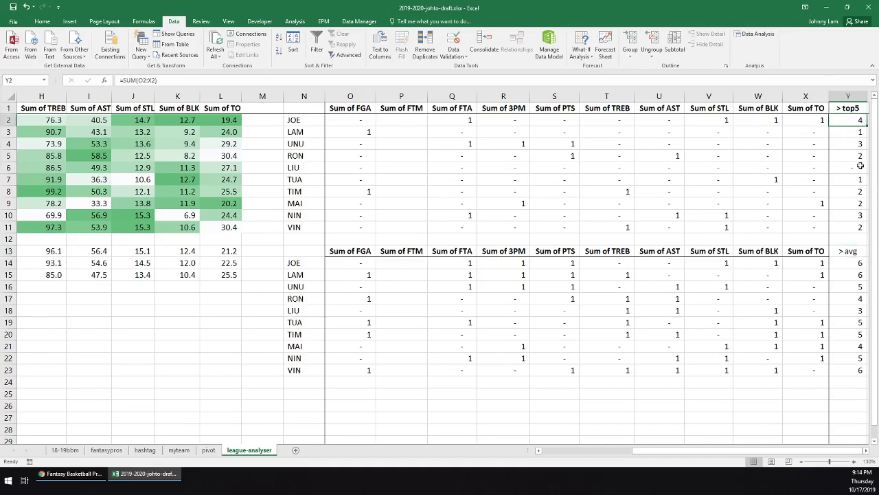
left_click_drag(852, 170, 304, 169)
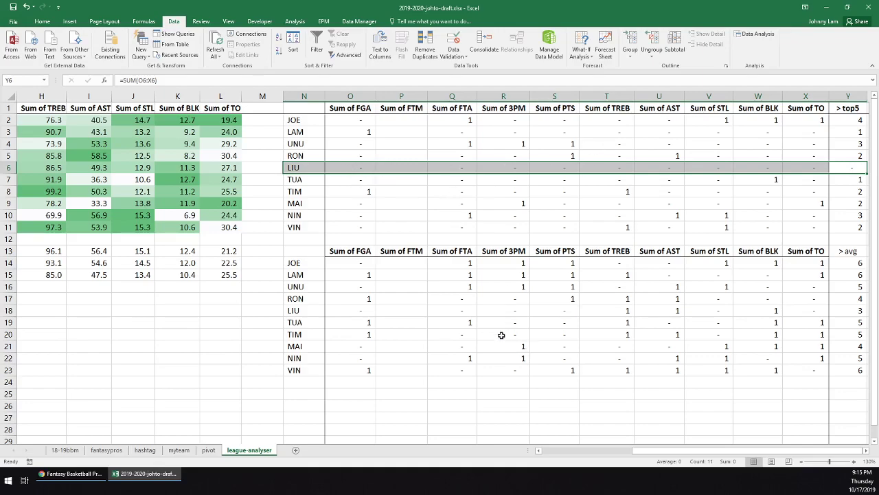
left_click_drag(848, 311, 295, 310)
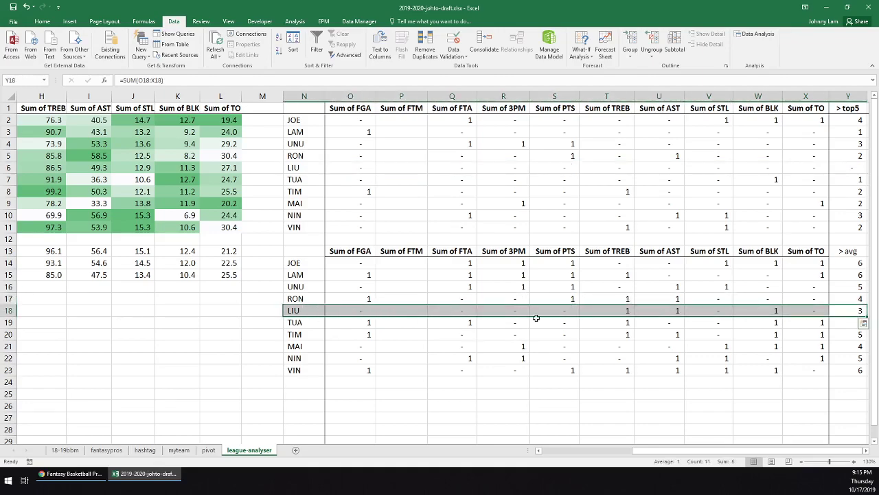
left_click(615, 312)
left_click(672, 311)
left_click(758, 314)
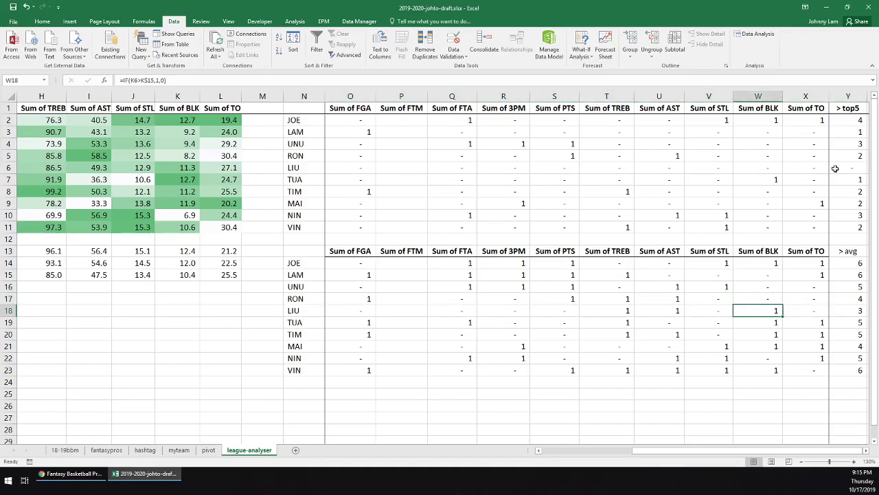
left_click_drag(838, 168, 284, 171)
Review the Avg top3 values in row 13 and the Avg top5 values in row 14
left_click(561, 453)
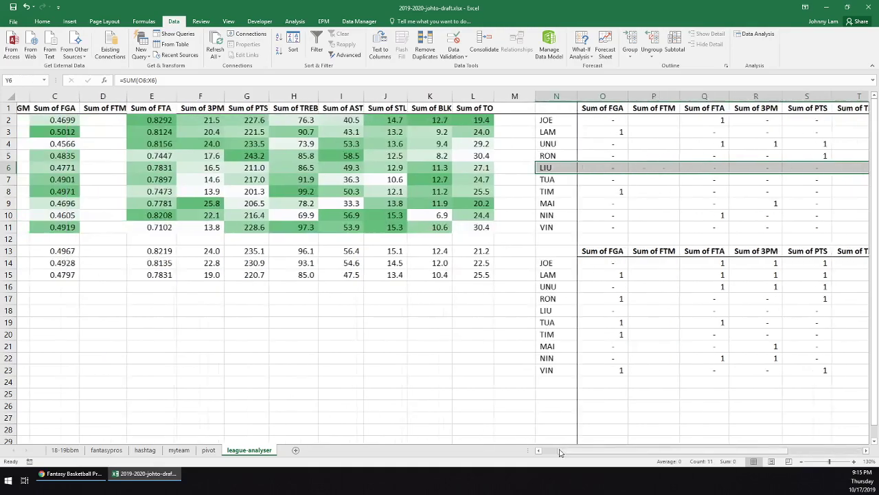
left_click(12, 251)
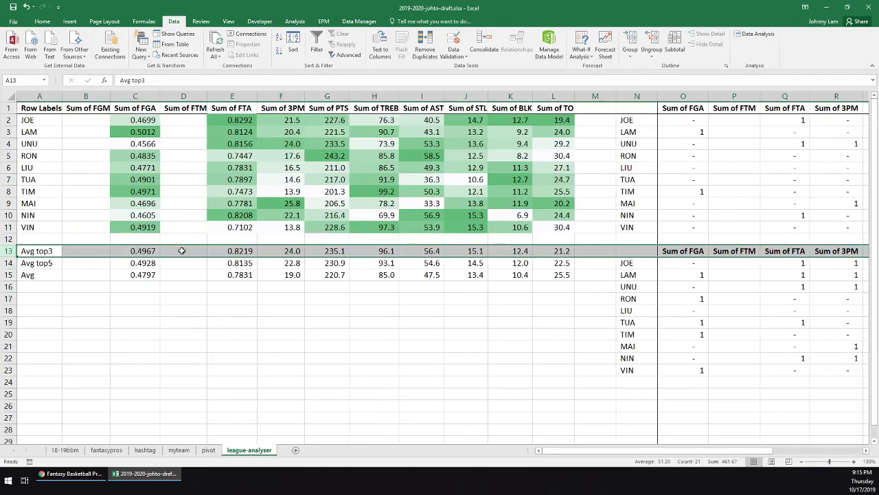
left_click(7, 263)
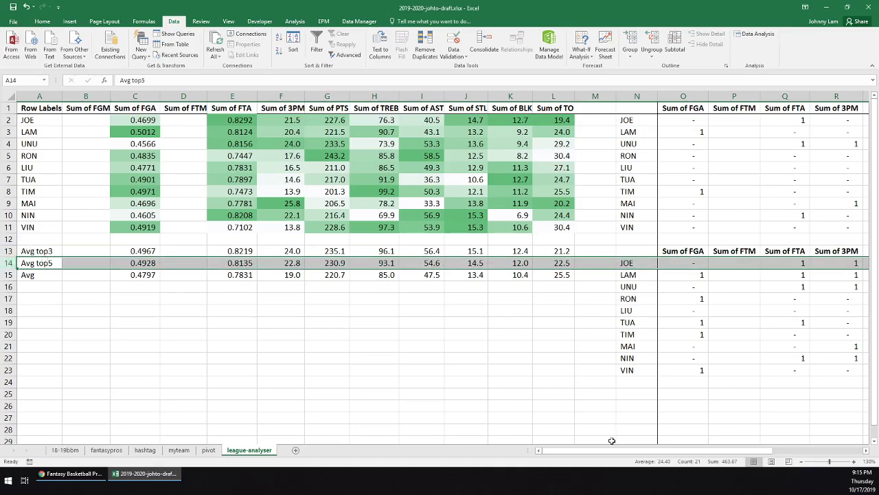
Inspect the first owner's above-average flags in Q14:X14 of the > avg table
left_click_drag(610, 454, 697, 454)
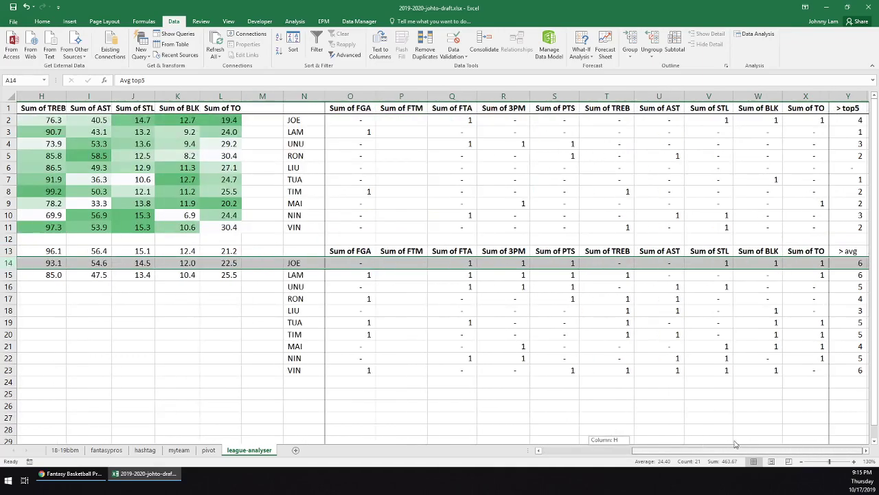
left_click(761, 264)
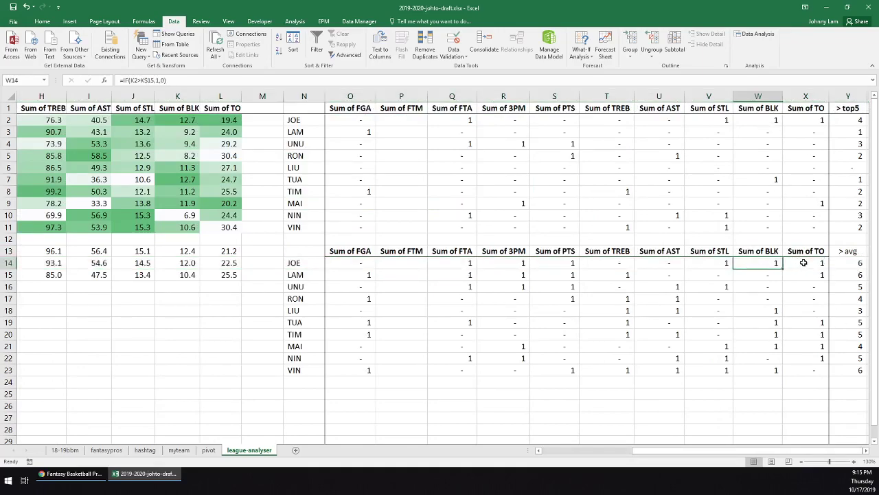
left_click_drag(803, 263, 482, 264)
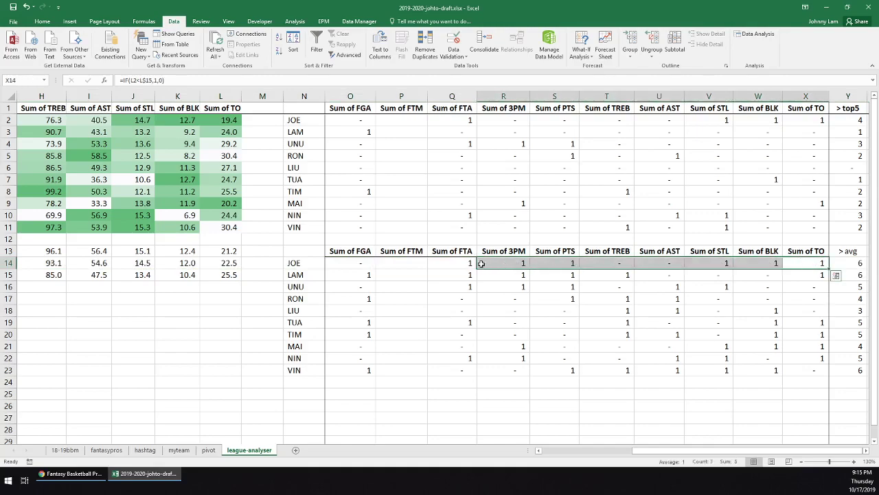
left_click(464, 263)
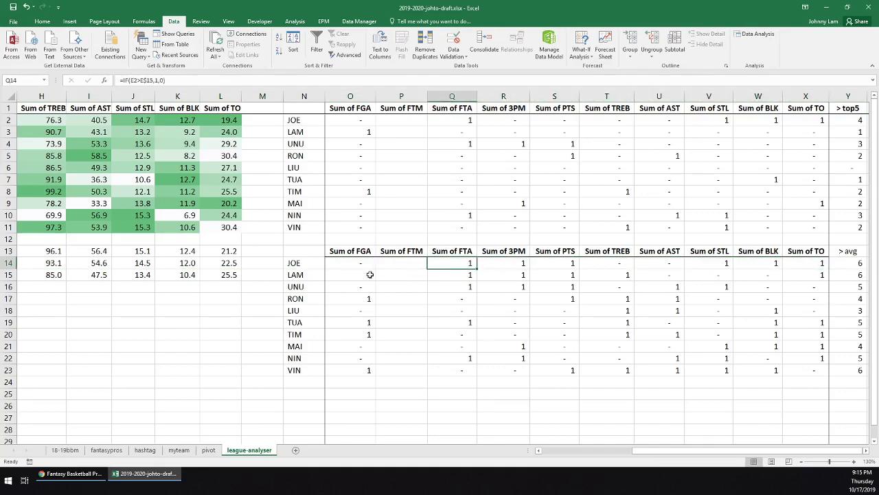
Examine the above-average flags in O15:X15, and check row 23's STL, AST, TREB and PTS cells
left_click_drag(358, 275, 818, 272)
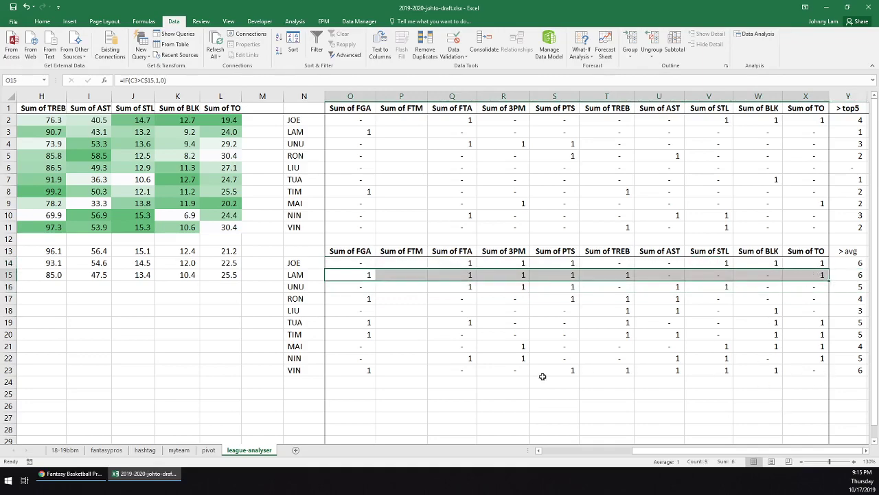
left_click_drag(357, 371, 775, 377)
left_click(713, 371)
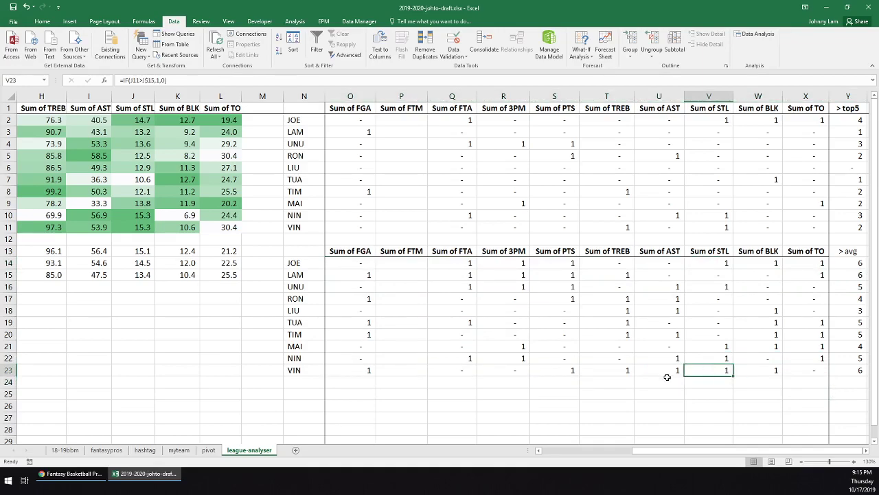
left_click(667, 373)
left_click(625, 375)
left_click(565, 371)
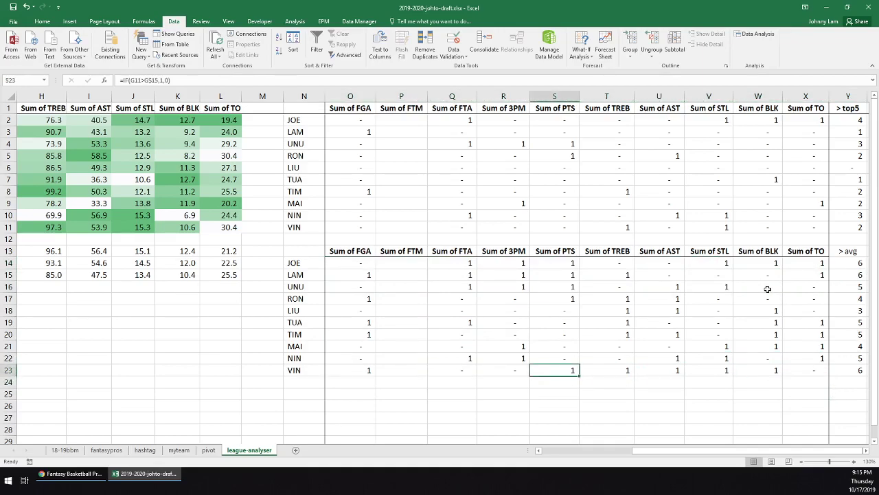
Look at the above-average flags in R16:V16 and the BLK flag in W19
left_click_drag(715, 291, 485, 286)
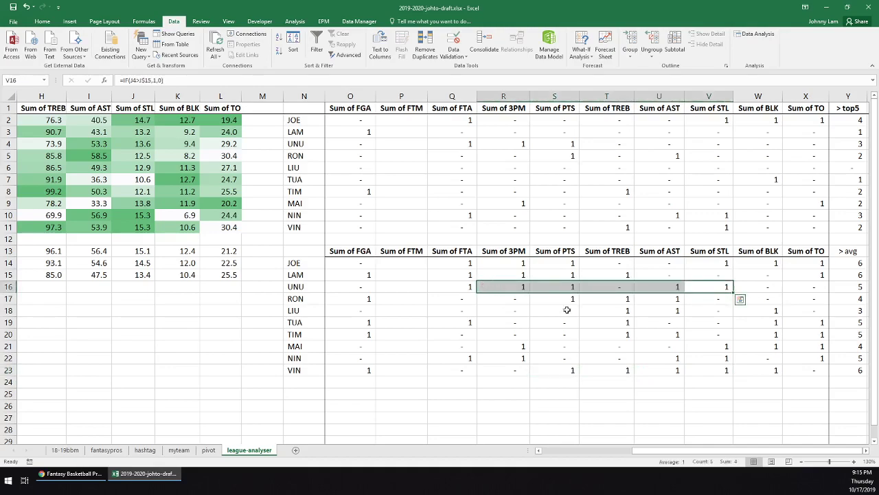
left_click(755, 324)
left_click(768, 405)
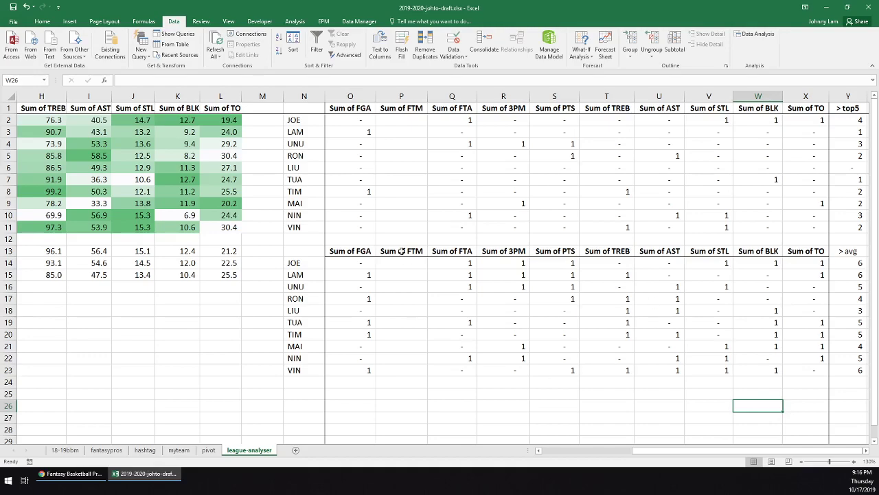
Compare the > avg table in N13:Y23 with the > top5 table above it, and check row 3's category flags starting with FGA
left_click_drag(307, 251, 849, 369)
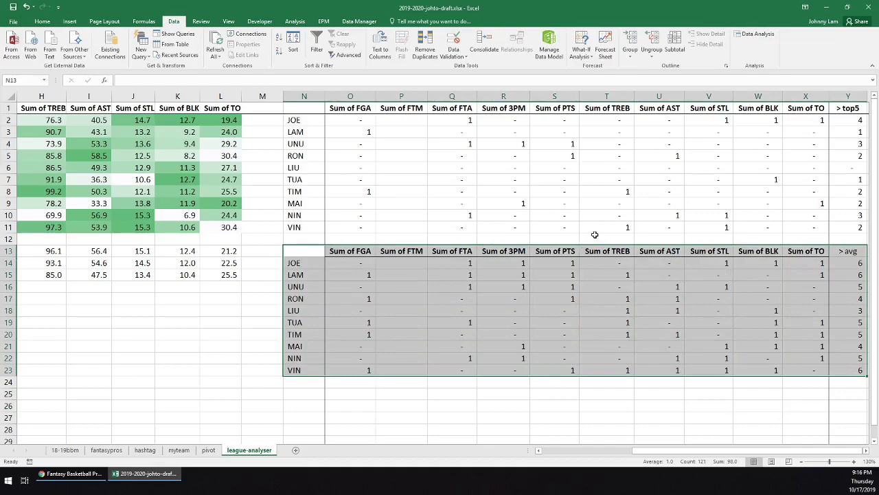
left_click_drag(852, 229, 304, 97)
left_click(387, 131)
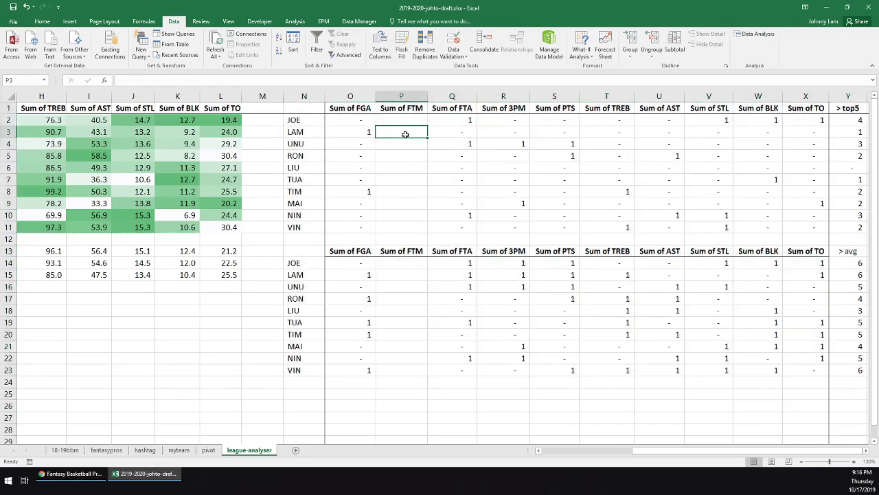
left_click(362, 131)
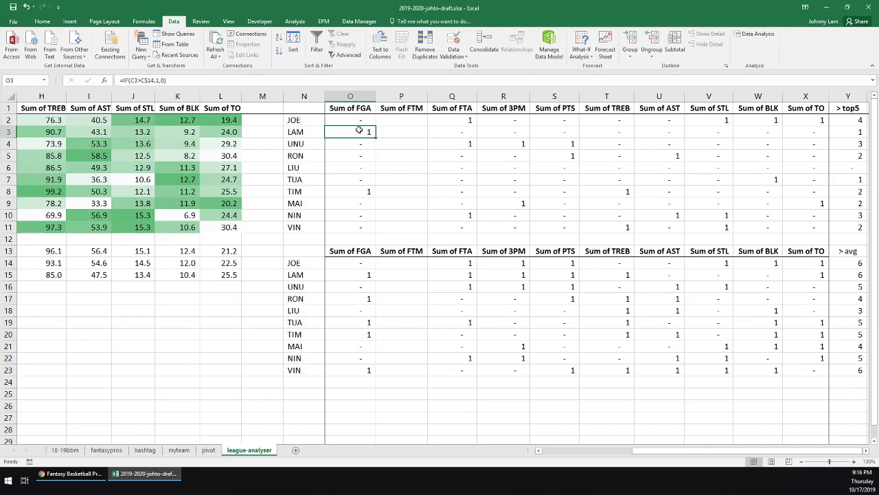
left_click_drag(424, 133, 793, 133)
left_click(354, 136)
left_click_drag(469, 132, 519, 136)
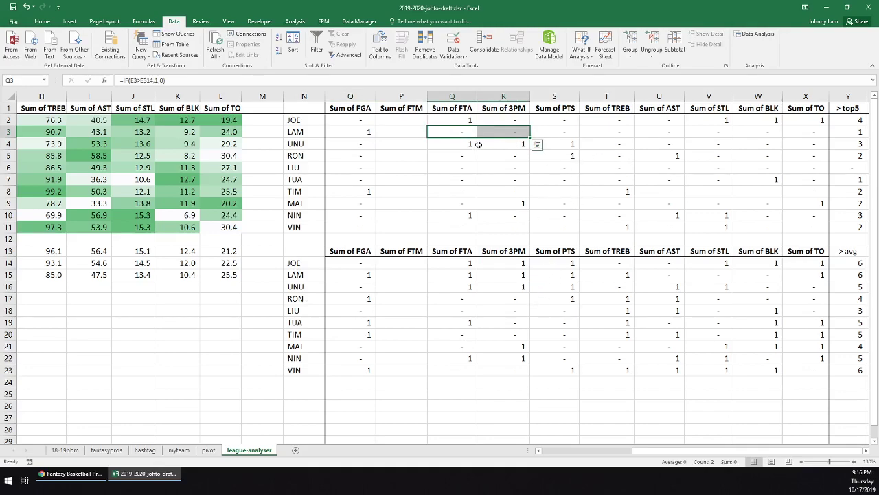
Review the first owner's row N2:Y2 in the > top5 table, focusing on FTA in Q2 and STL, BLK and TO in V2:X2
left_click(443, 118)
left_click_drag(719, 122, 823, 120)
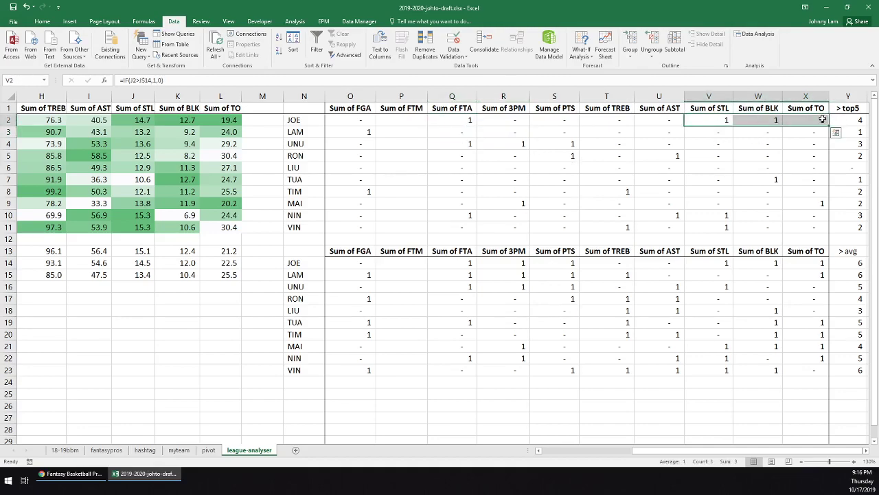
left_click(474, 119)
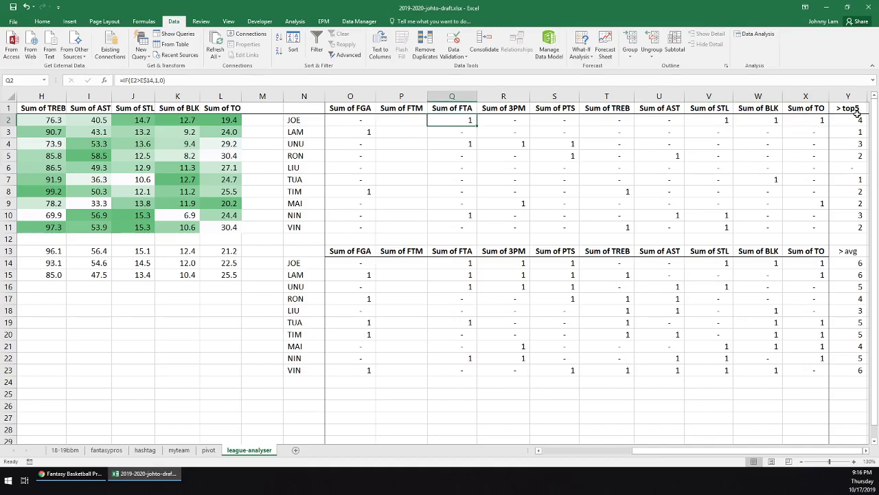
left_click_drag(855, 119, 306, 121)
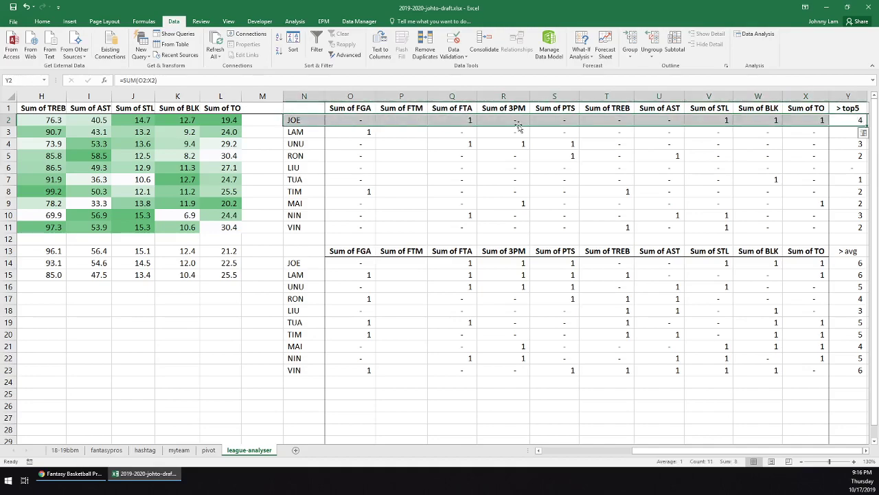
left_click(462, 118)
left_click_drag(718, 120, 793, 121)
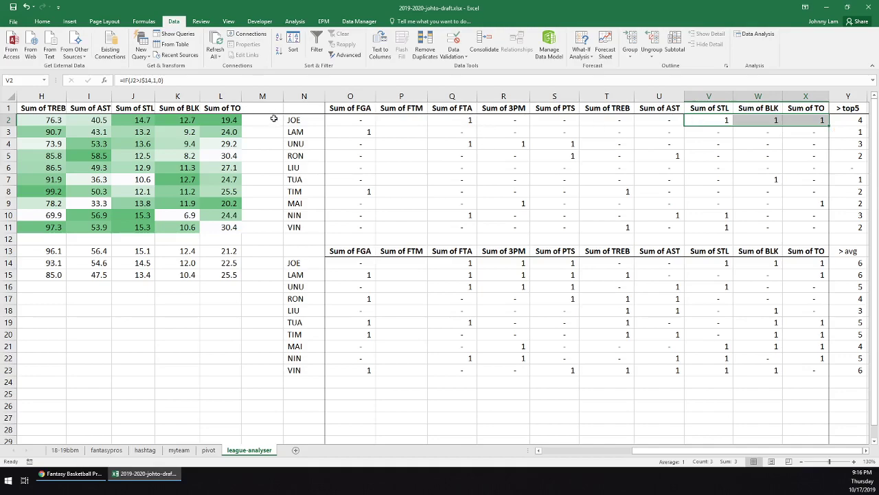
Check the individual top-five formulas for FTA, 3PM, STL and BLK in Q2, R2, V2 and W2
left_click(455, 122)
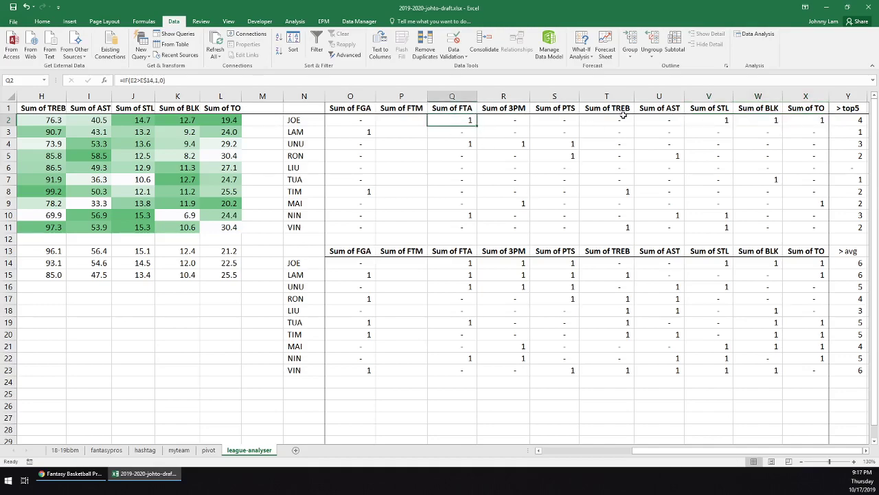
left_click(505, 121)
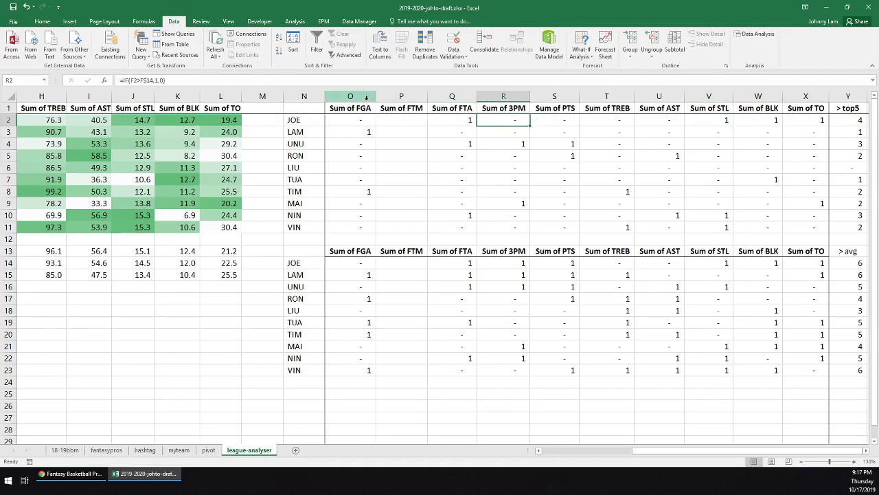
left_click(467, 120)
left_click(718, 125)
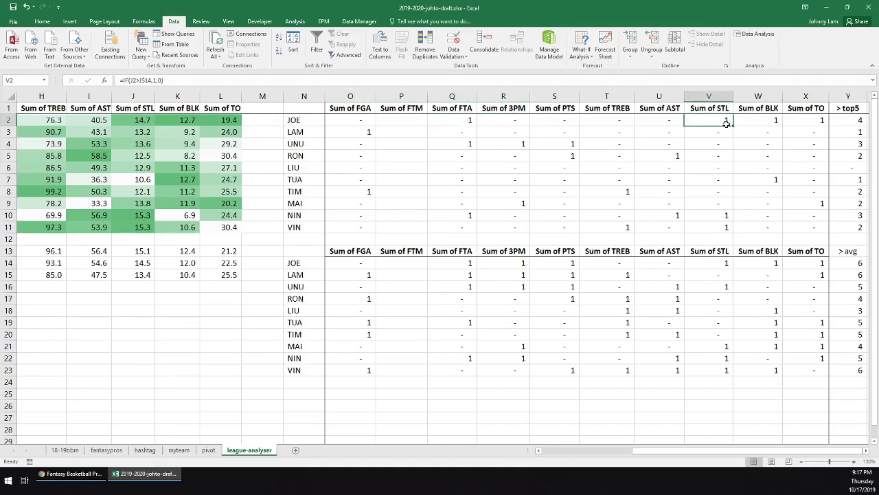
left_click(761, 124)
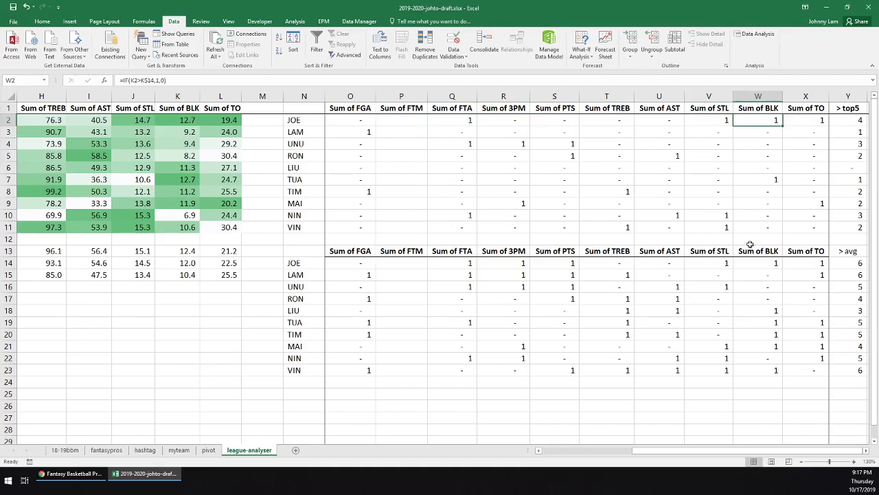
Check the FTA flags in Q10 and Q5, and the TREB and AST flags in T3:U4
left_click(460, 216)
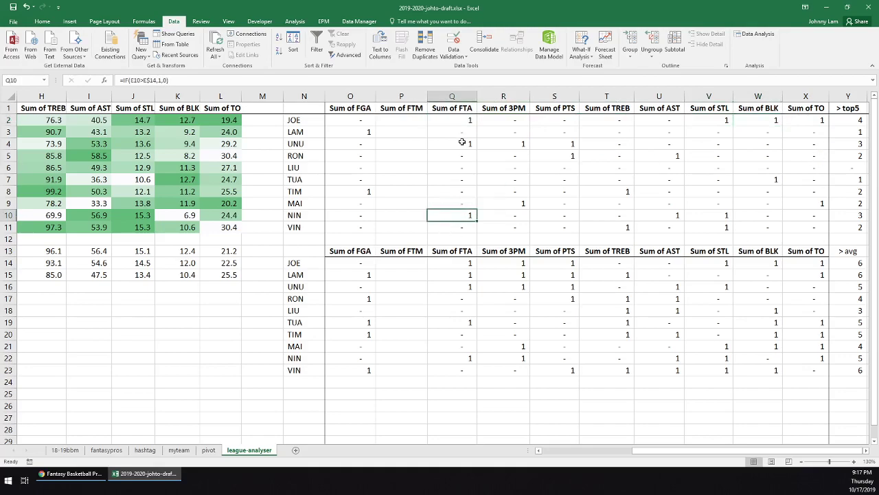
left_click_drag(462, 144, 651, 136)
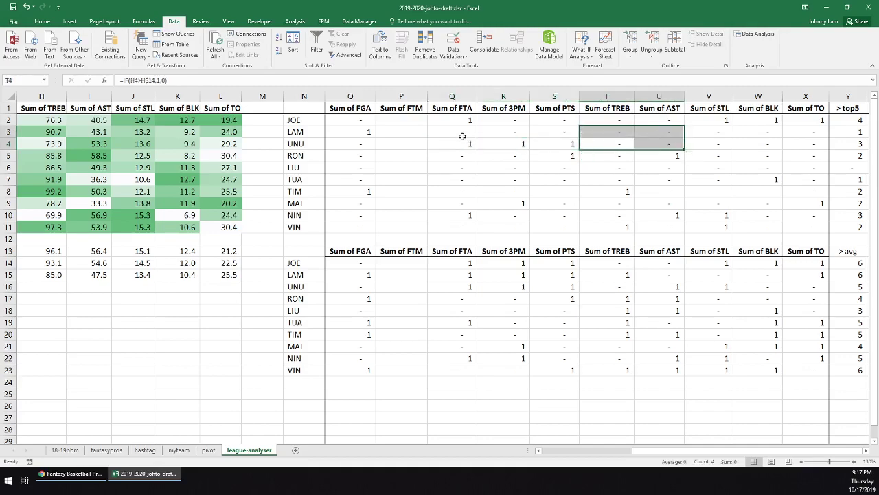
left_click(474, 155)
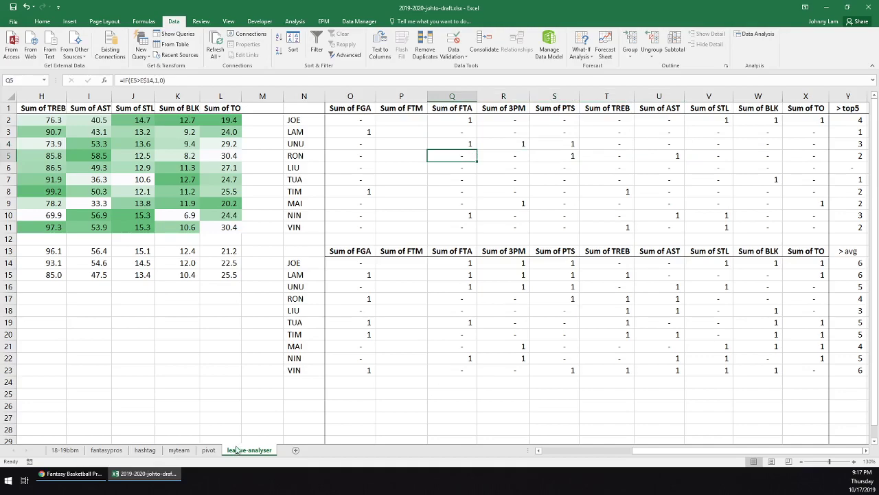
View the pivot and myteam sheets, and look further down the player projections on the hashtag sheet
left_click(214, 450)
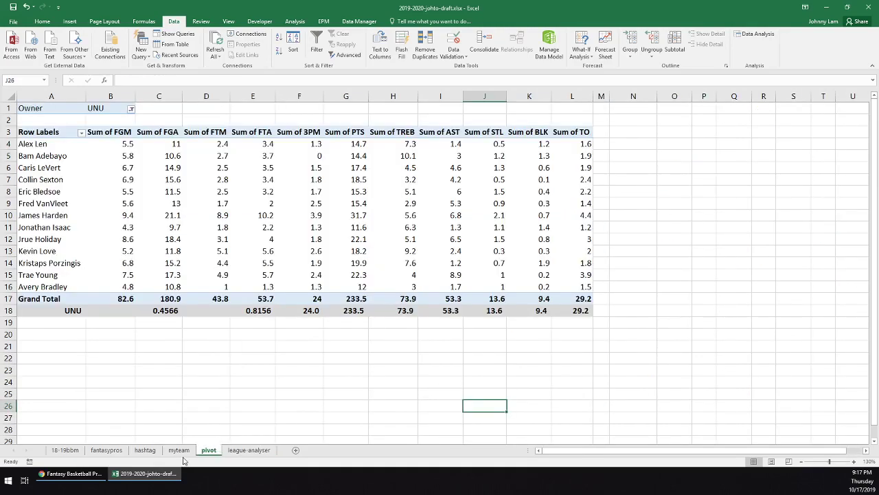
left_click(185, 451)
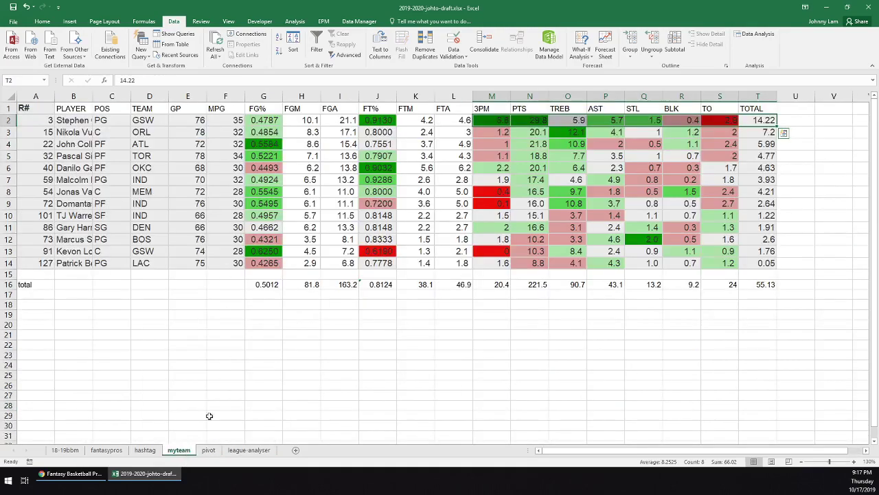
left_click(150, 452)
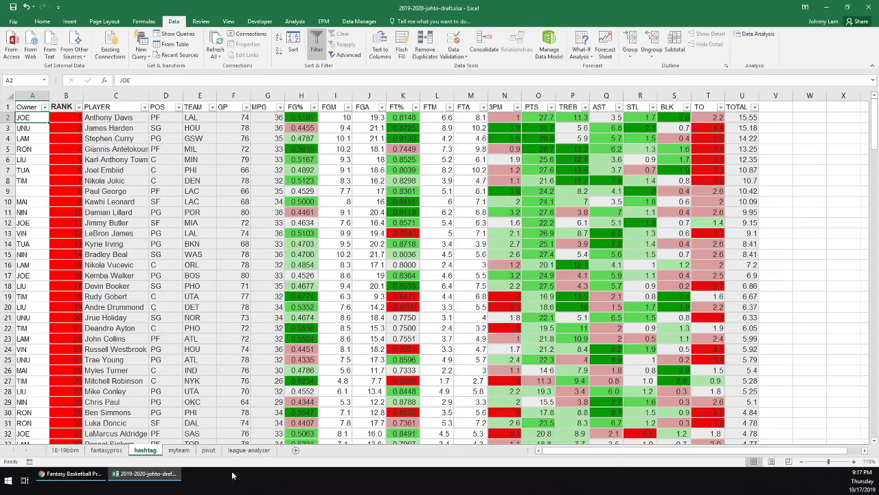
scroll(209, 372, "down", 6)
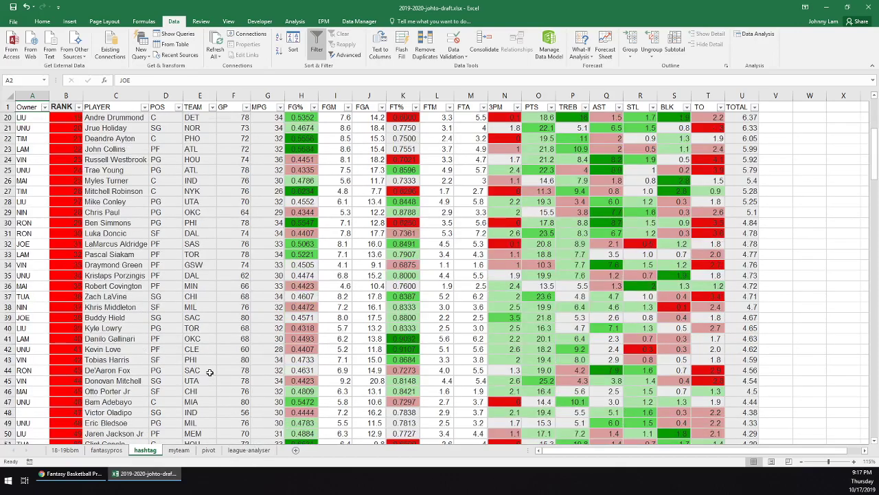
scroll(210, 371, "down", 5)
mouse_move(93, 477)
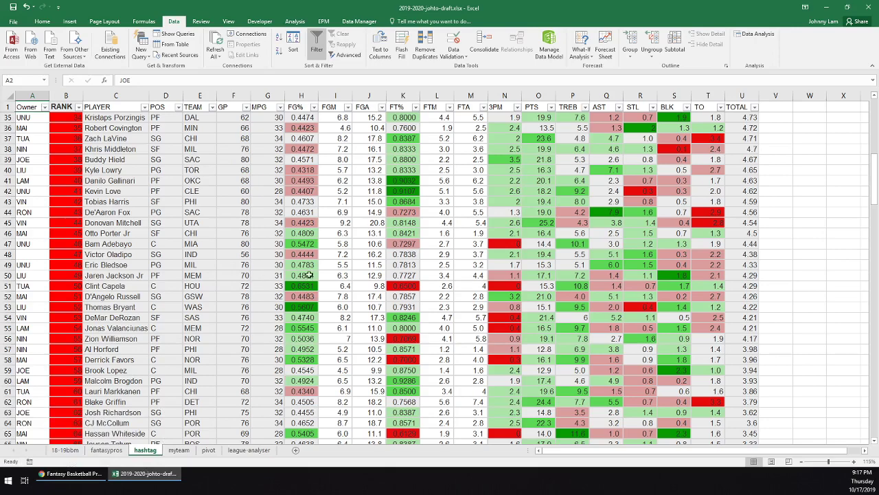
Revisit the league-analyser sheet, and examine the Sum of TO values in L2:L11 alongside the row labels and averages
left_click(248, 450)
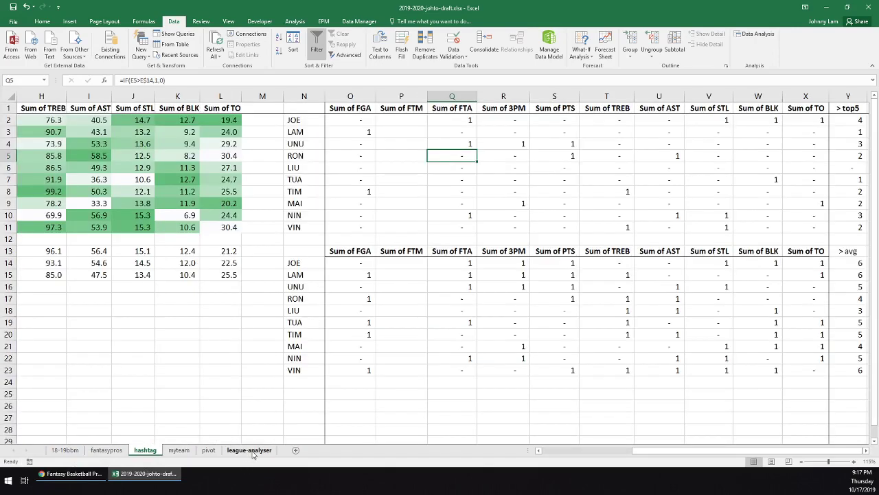
left_click_drag(232, 121, 230, 230)
left_click_drag(557, 450, 553, 451)
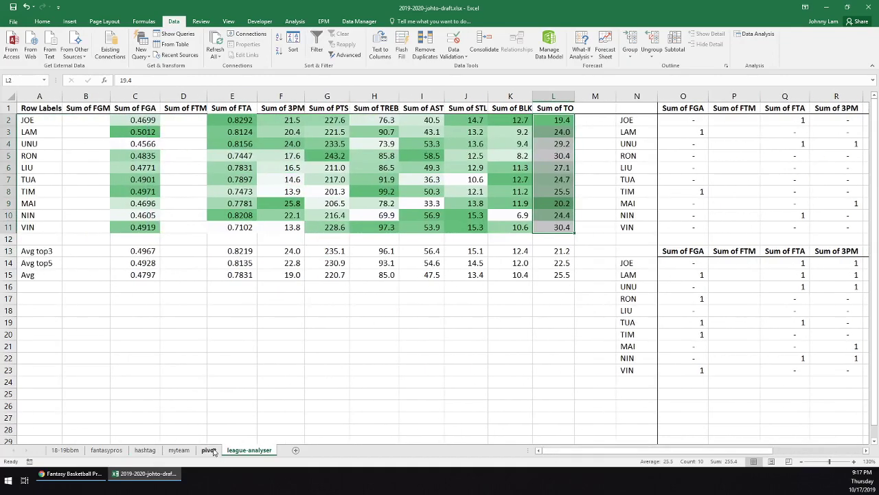